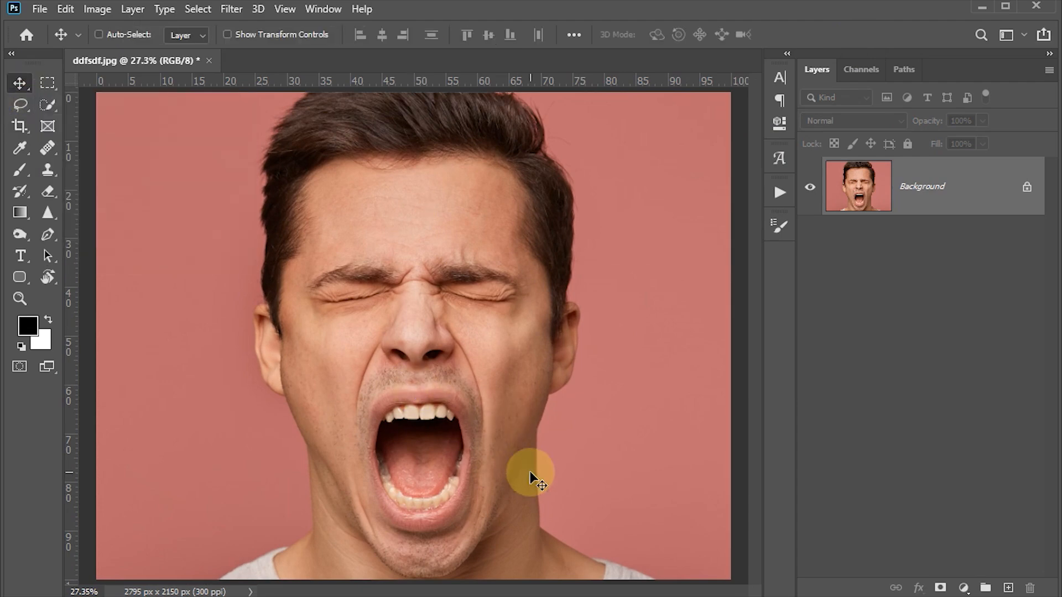
Select the man with Select Subject and open the selection in the Select and Mask workspace.
{"action": "left_click", "coordinate": [199, 9]}
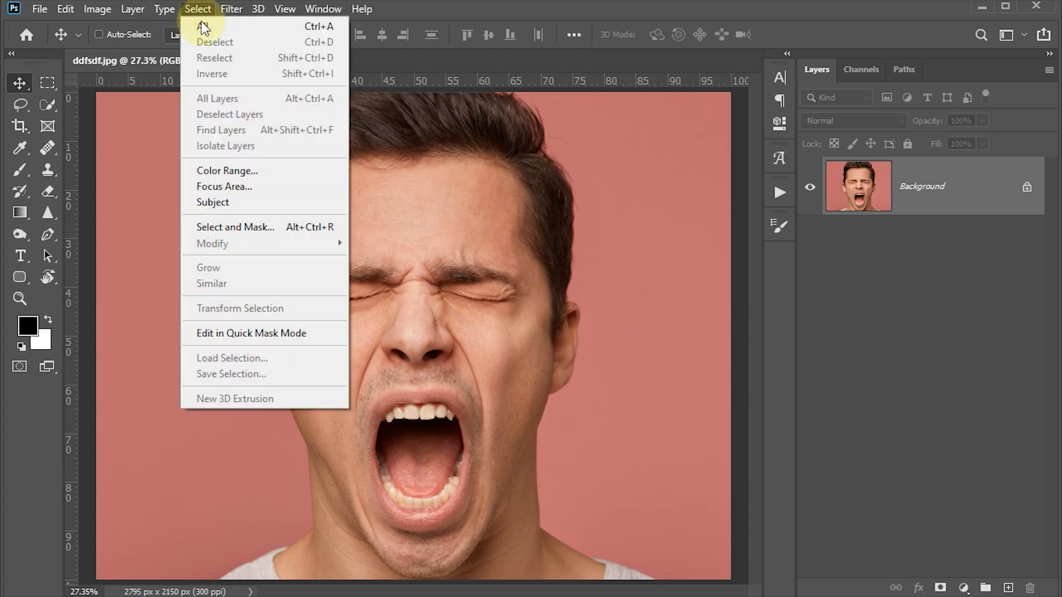
{"action": "left_click", "coordinate": [221, 203]}
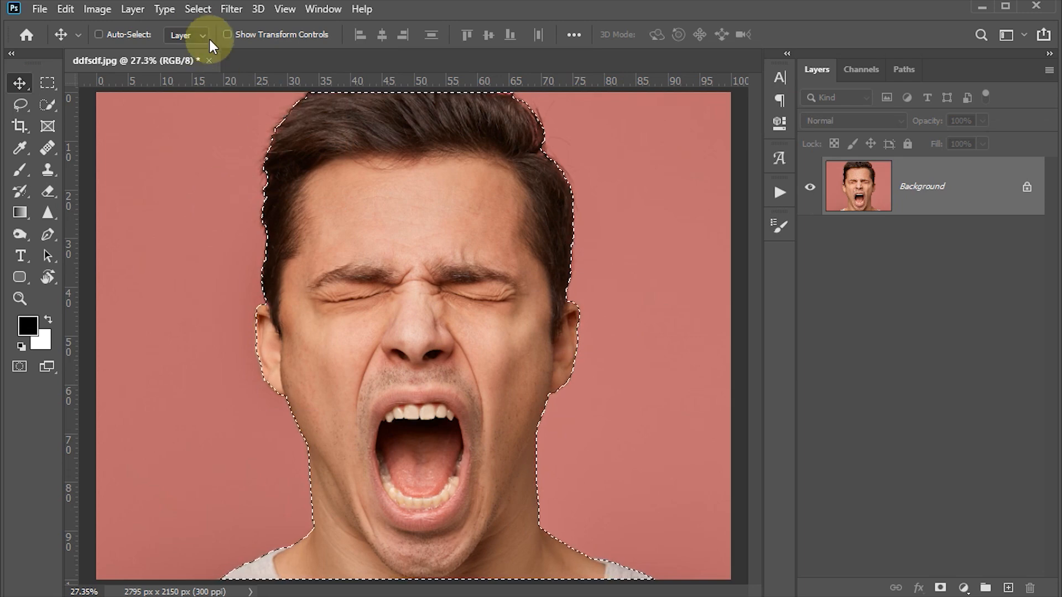
{"action": "left_click", "coordinate": [202, 11]}
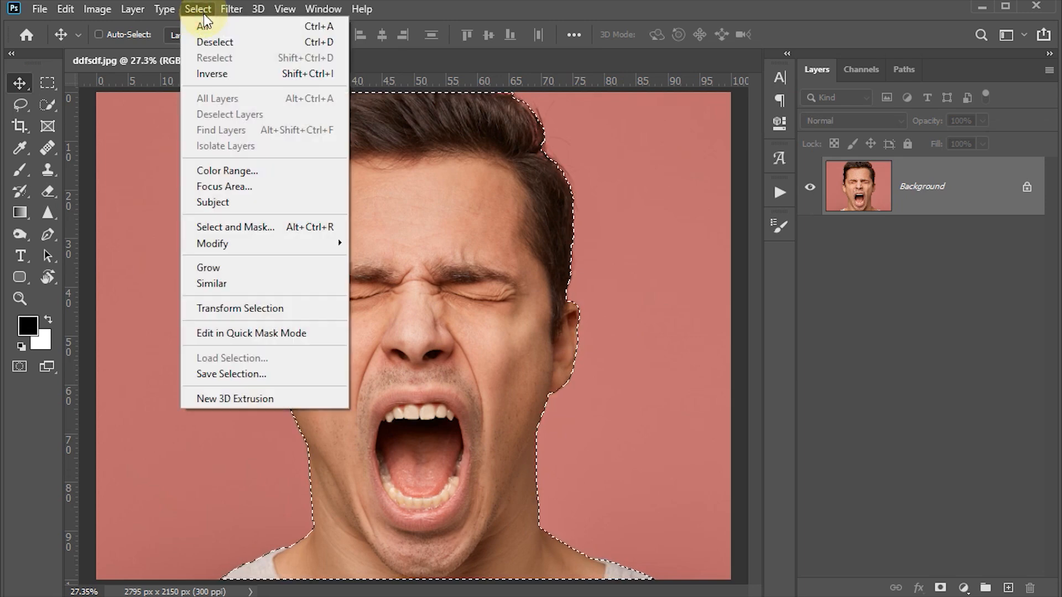
{"action": "left_click", "coordinate": [244, 227]}
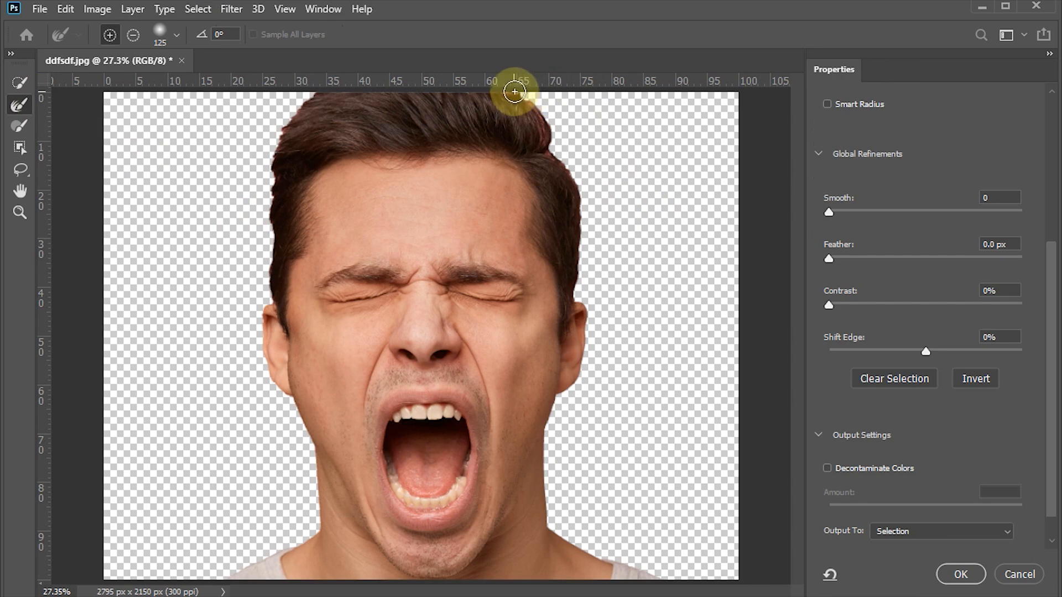
Refine the hair edges on both sides of the head and output to New Layer with Layer Mask with Decontaminate Colors at 100%.
{"action": "mouse_move", "coordinate": [523, 90]}
{"action": "left_mouse_down"}
{"action": "mouse_move", "coordinate": [574, 155]}
{"action": "mouse_move", "coordinate": [557, 138]}
{"action": "mouse_move", "coordinate": [586, 191]}
{"action": "mouse_move", "coordinate": [592, 238]}
{"action": "left_mouse_up"}
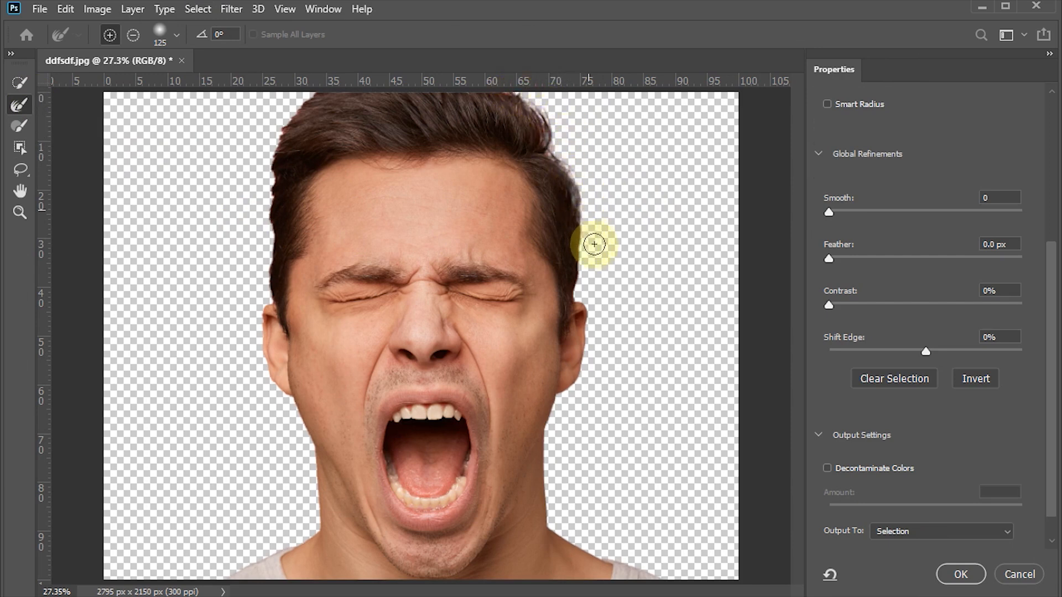
{"action": "mouse_move", "coordinate": [294, 92]}
{"action": "left_mouse_down"}
{"action": "mouse_move", "coordinate": [268, 136]}
{"action": "mouse_move", "coordinate": [260, 275]}
{"action": "left_mouse_up"}
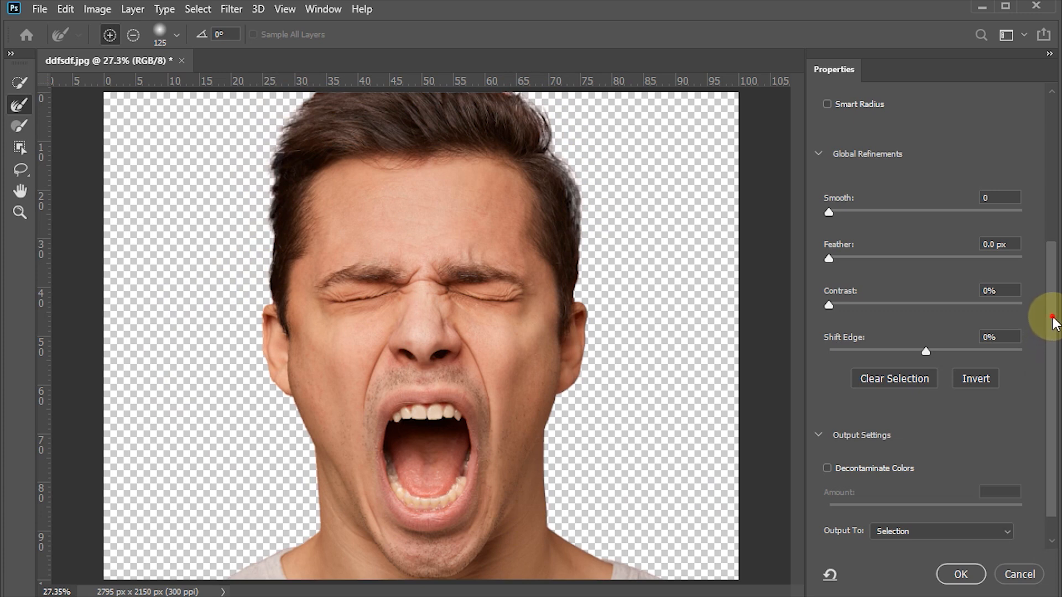
{"action": "left_click_drag", "start_coordinate": [1043, 313], "coordinate": [1046, 404]}
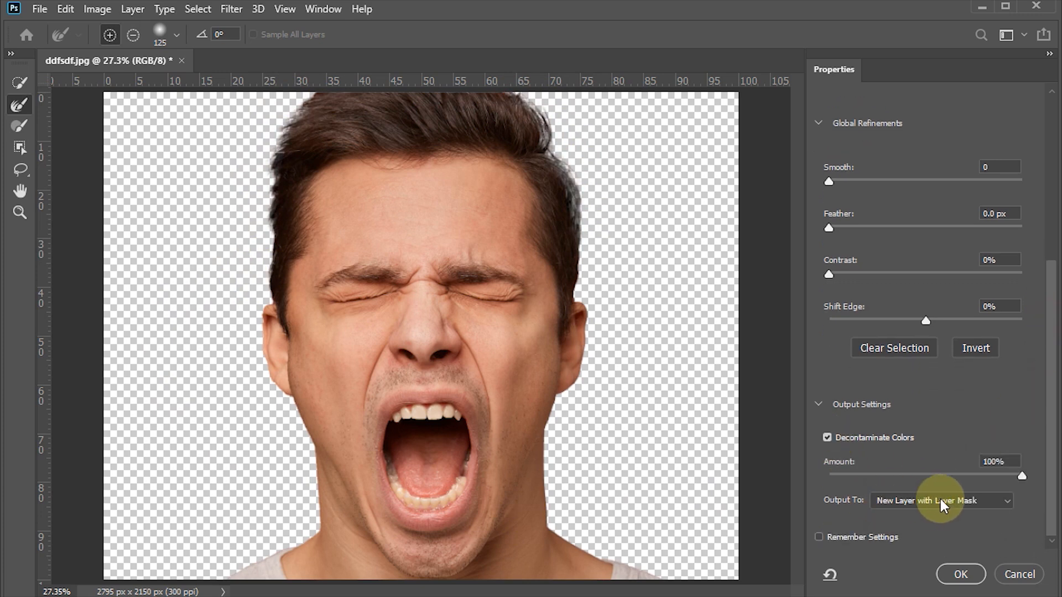
{"action": "left_click", "coordinate": [960, 575]}
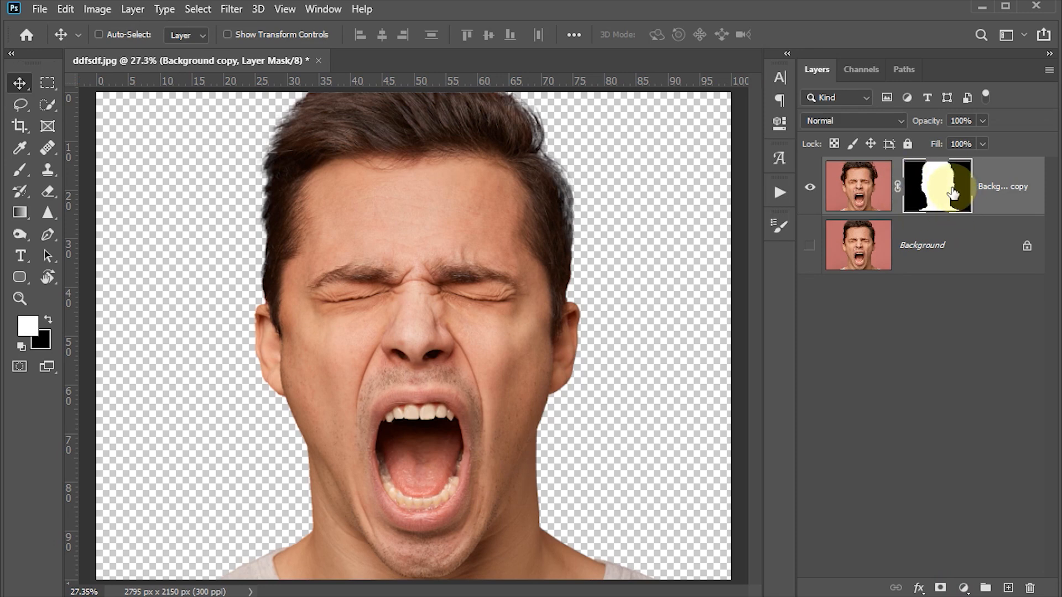
Delete the original Background layer and add a Black & White adjustment layer with the Default preset above the cut-out.
{"action": "left_click", "coordinate": [862, 259]}
{"action": "left_click_drag", "start_coordinate": [871, 257], "coordinate": [1030, 587]}
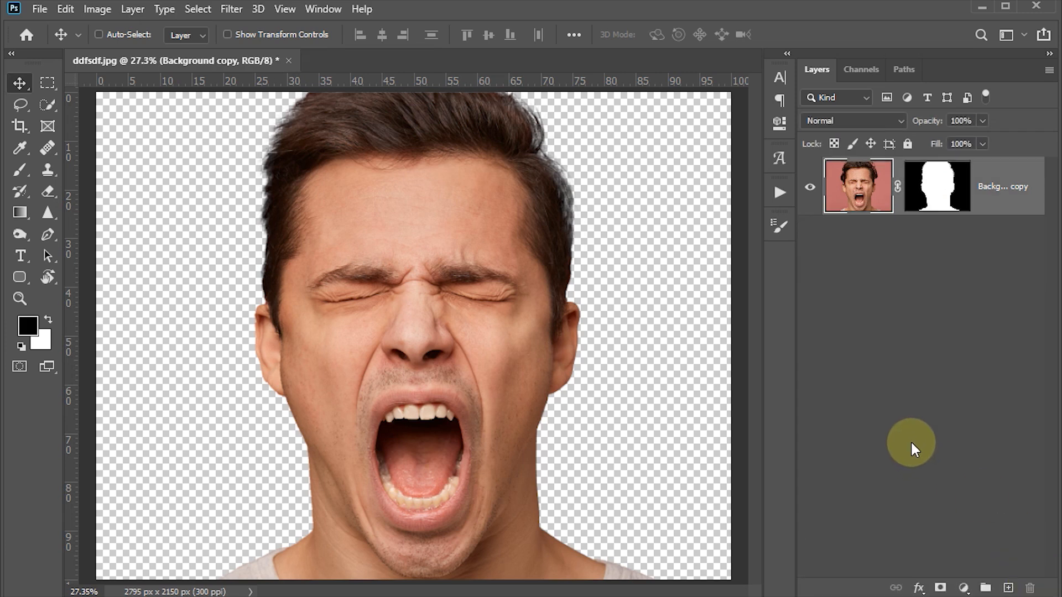
{"action": "left_click", "coordinate": [963, 588]}
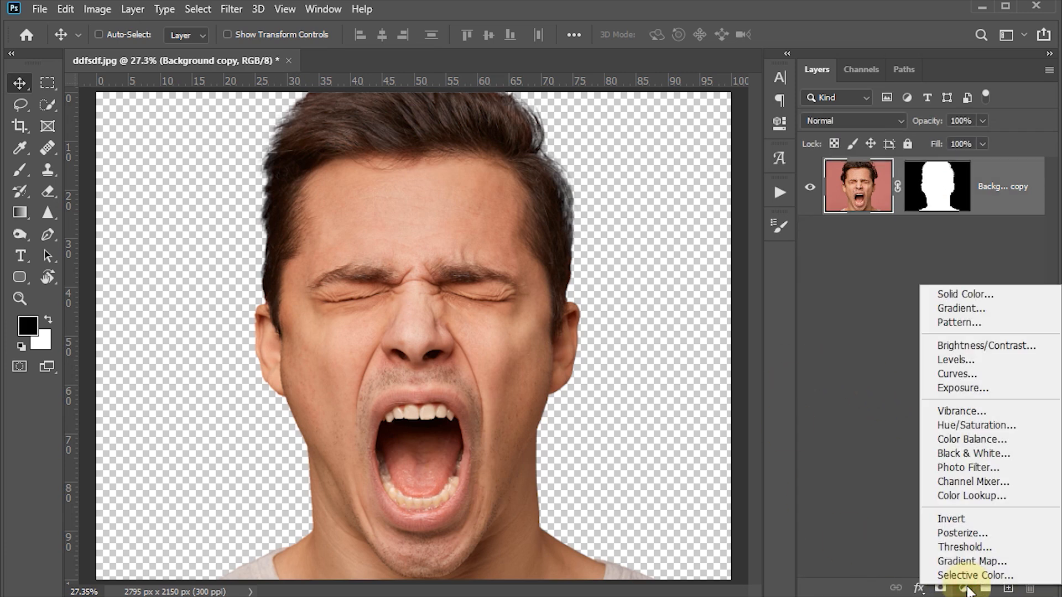
{"action": "left_click", "coordinate": [968, 454]}
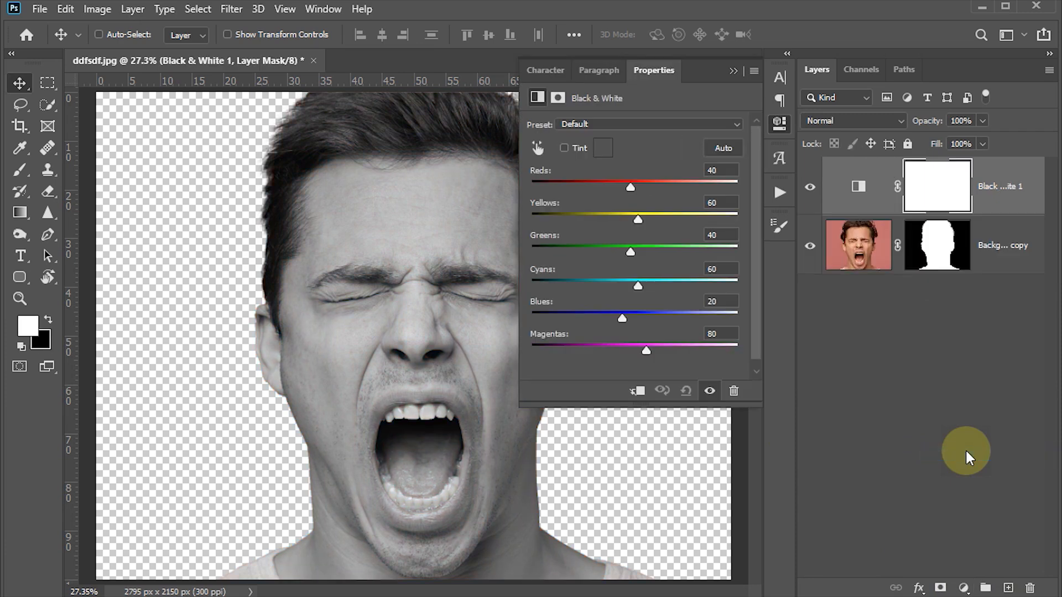
{"action": "left_click", "coordinate": [780, 123]}
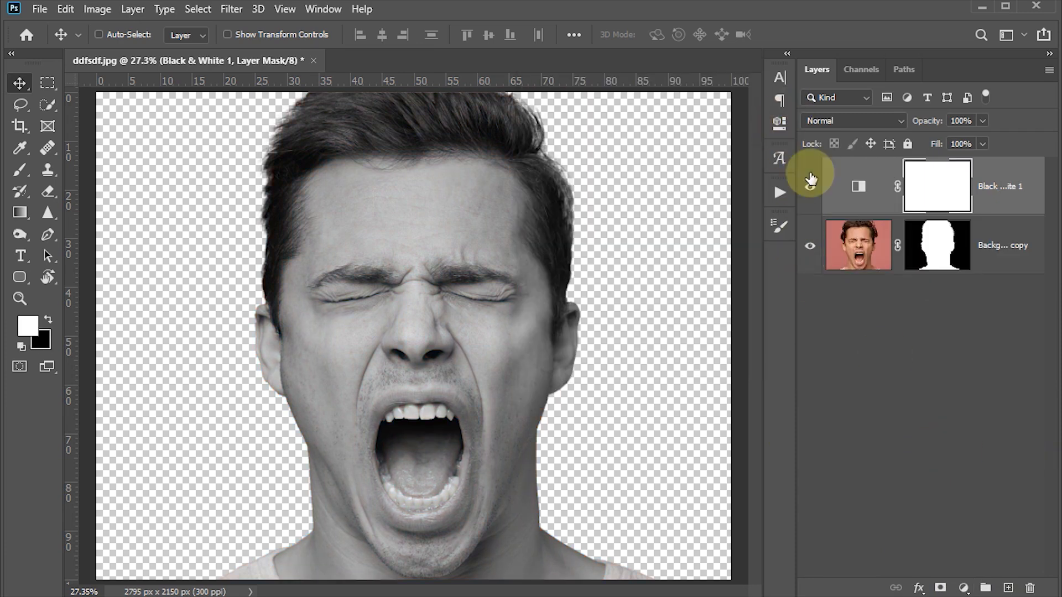
Convert the portrait and its Black & White adjustment into one smart object and add a black-filled layer beneath it.
{"action": "left_click", "coordinate": [860, 247]}
{"action": "left_click", "coordinate": [1049, 70]}
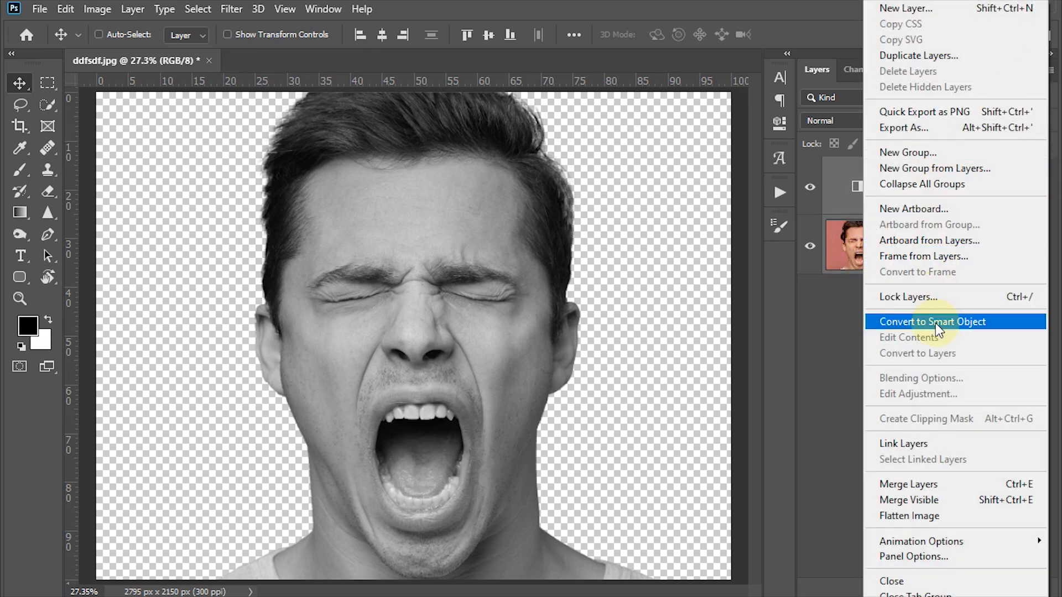
{"action": "left_click", "coordinate": [934, 323]}
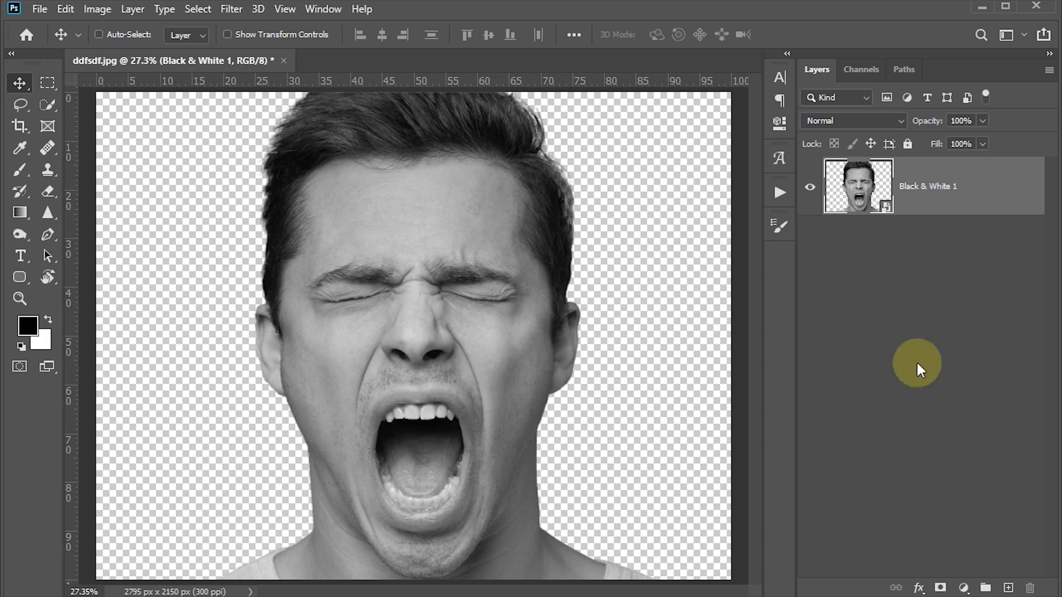
{"action": "left_click", "coordinate": [1011, 587], "text": "ctrl"}
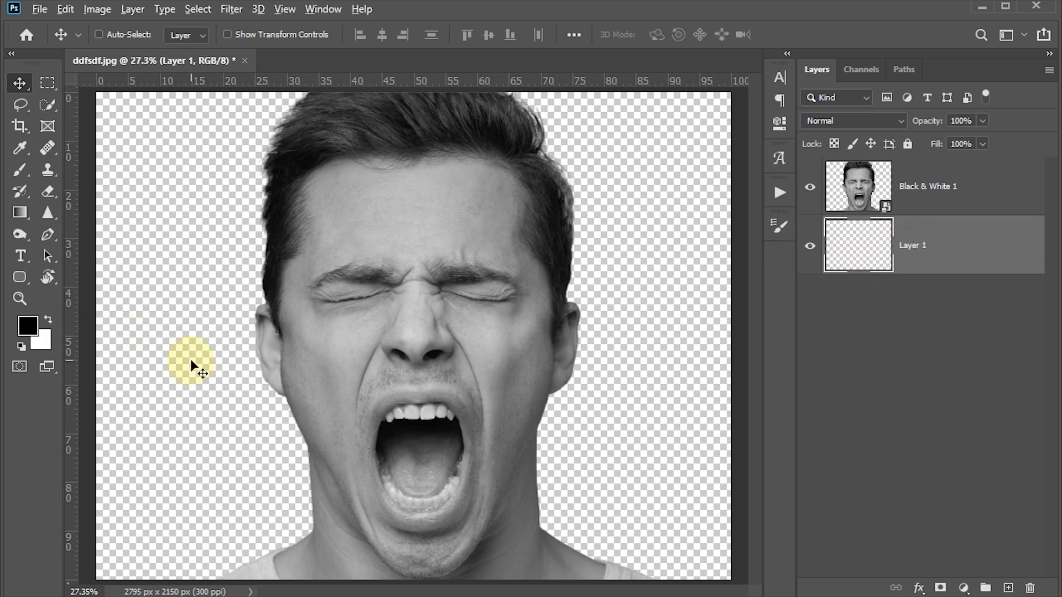
{"action": "key", "text": "alt+BackSpace"}
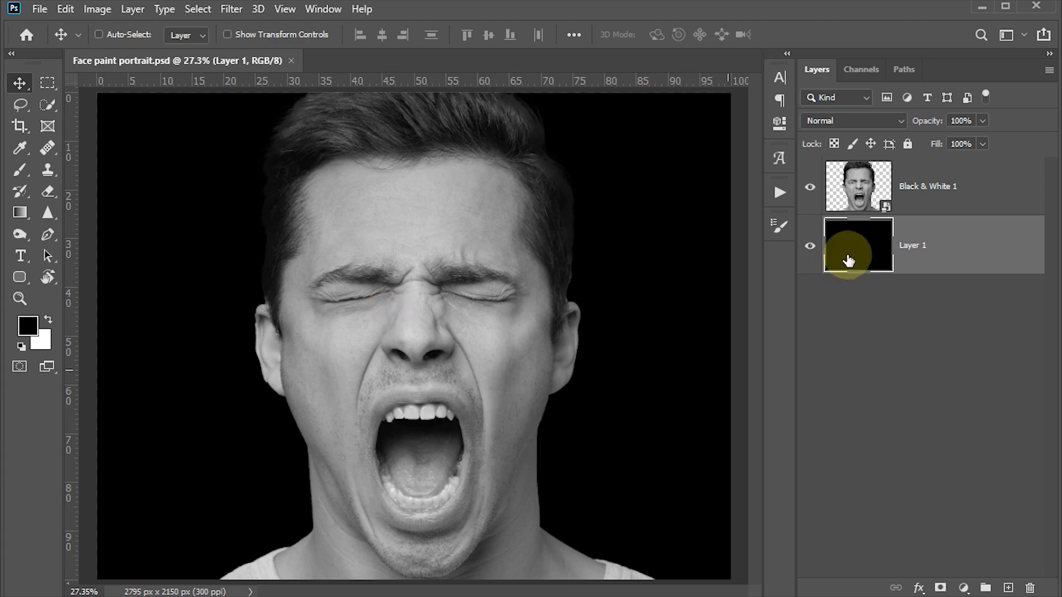
Add a new empty layer above the portrait smart object and set its blend mode to Darken.
{"action": "left_click", "coordinate": [850, 198]}
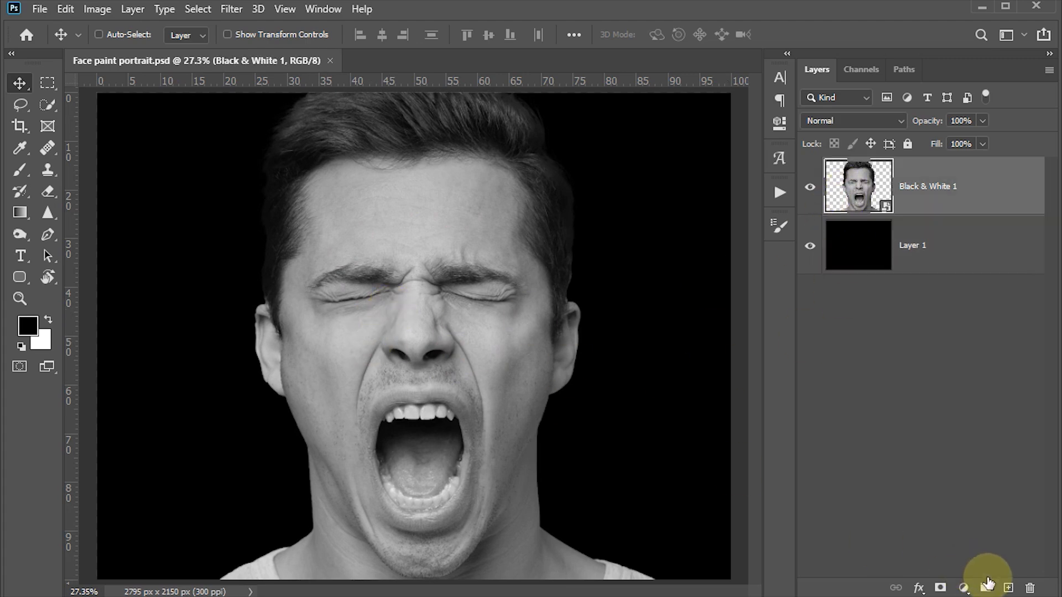
{"action": "left_click", "coordinate": [1007, 589]}
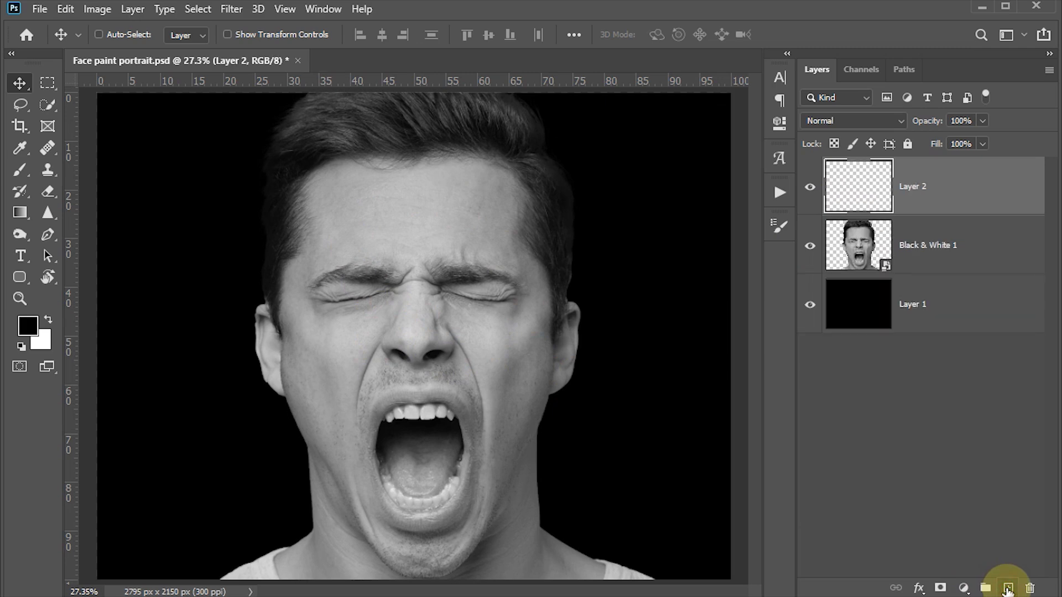
{"action": "left_click", "coordinate": [835, 123]}
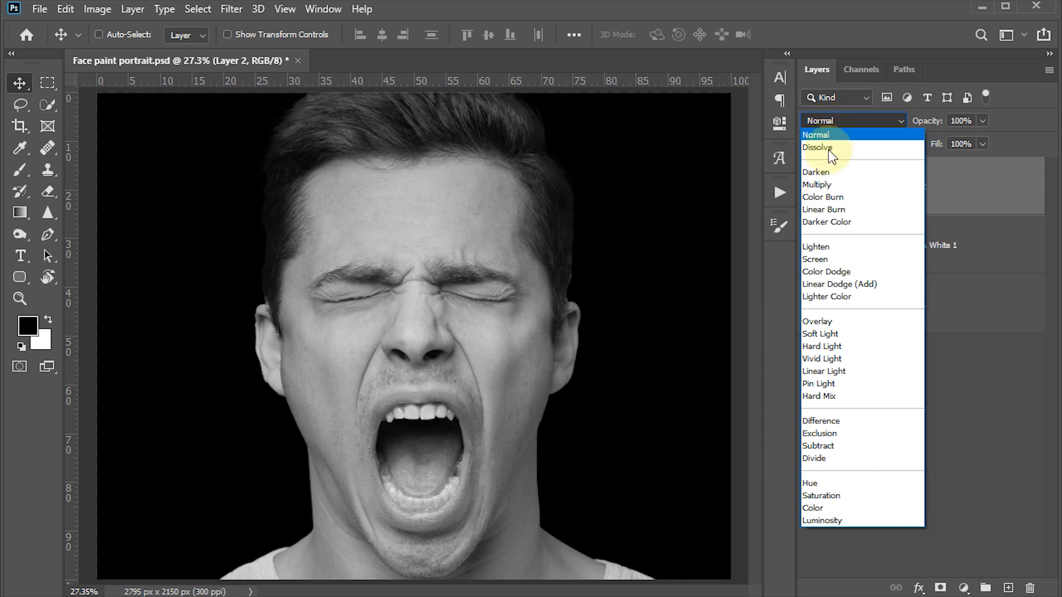
{"action": "left_click", "coordinate": [821, 174]}
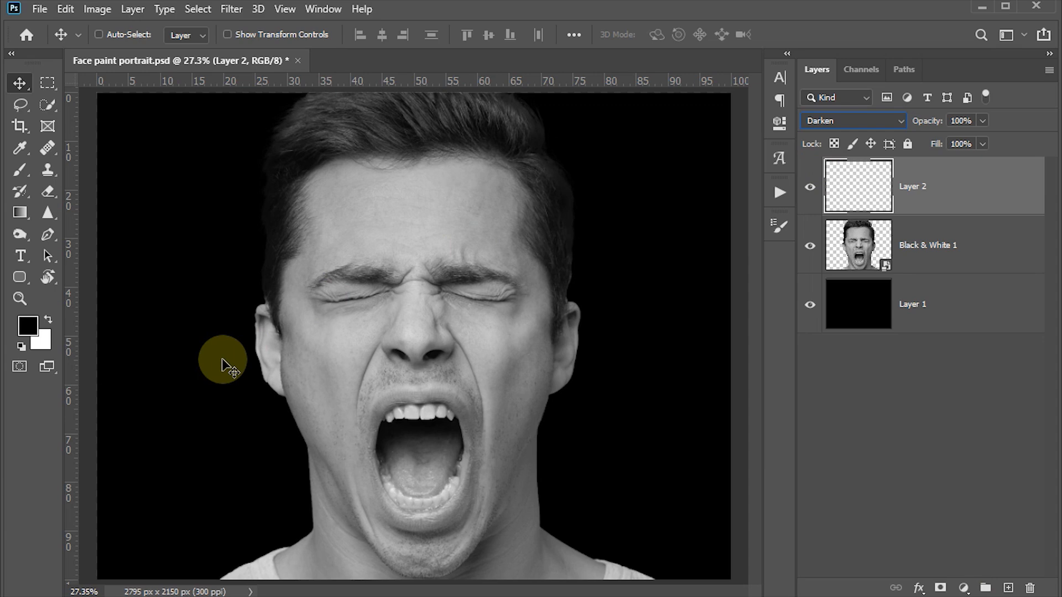
Choose the Acrylic Painting_Mask Brush from the Acrylic Brush set for the Brush tool.
{"action": "left_click", "coordinate": [244, 289]}
{"action": "key", "text": "b"}
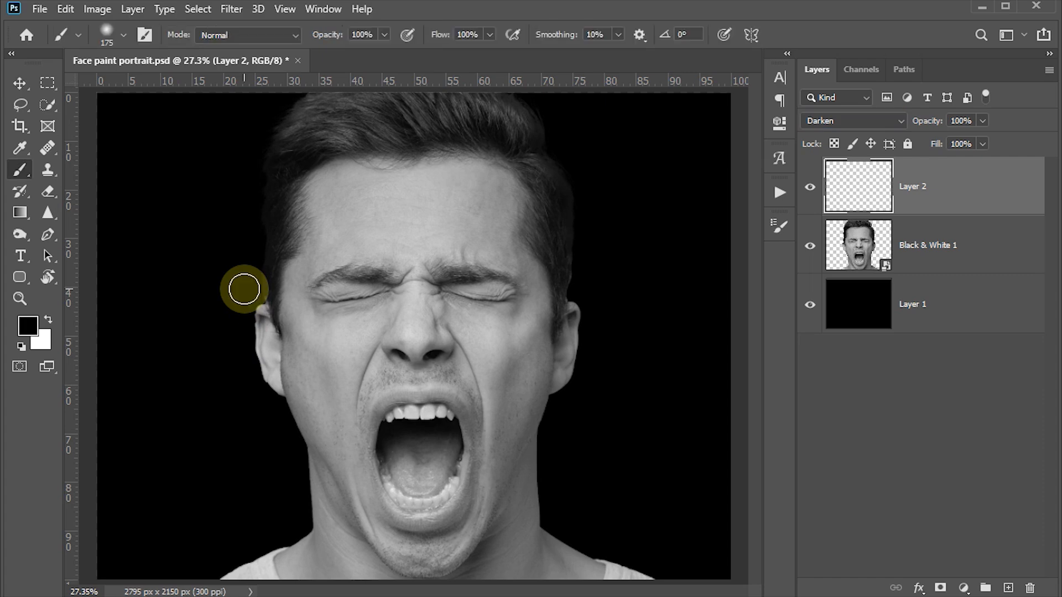
{"action": "left_click", "coordinate": [124, 35]}
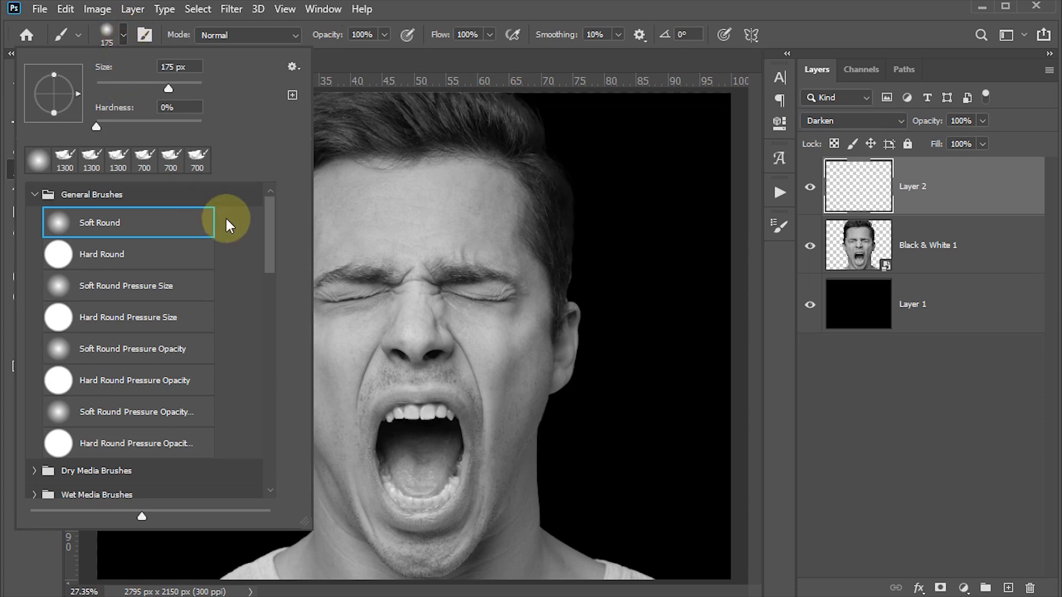
{"action": "mouse_move", "coordinate": [270, 217]}
{"action": "left_mouse_down"}
{"action": "mouse_move", "coordinate": [275, 424]}
{"action": "mouse_move", "coordinate": [280, 407]}
{"action": "left_mouse_up"}
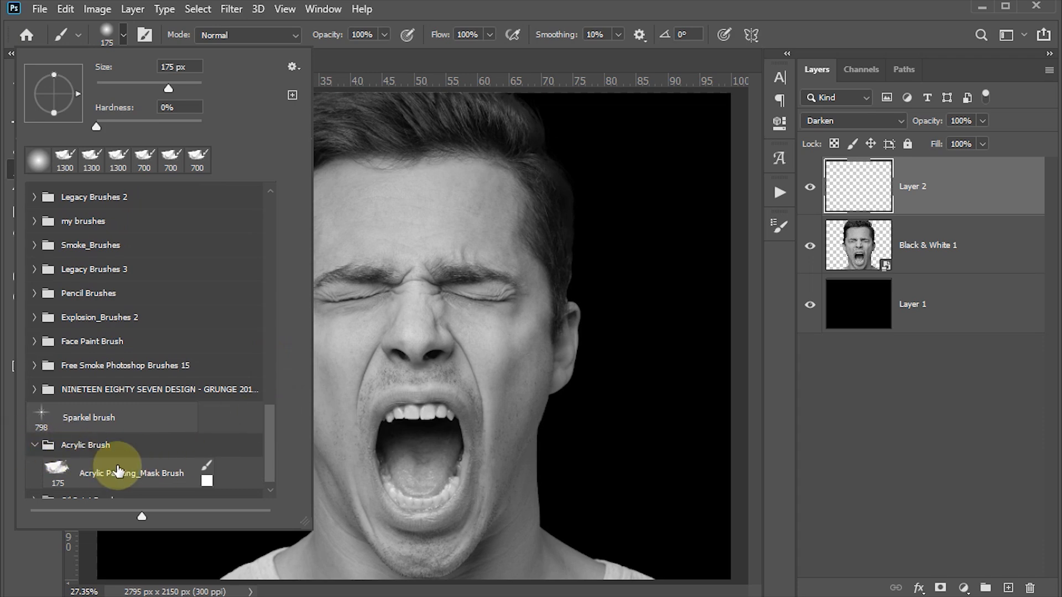
{"action": "left_click", "coordinate": [126, 474]}
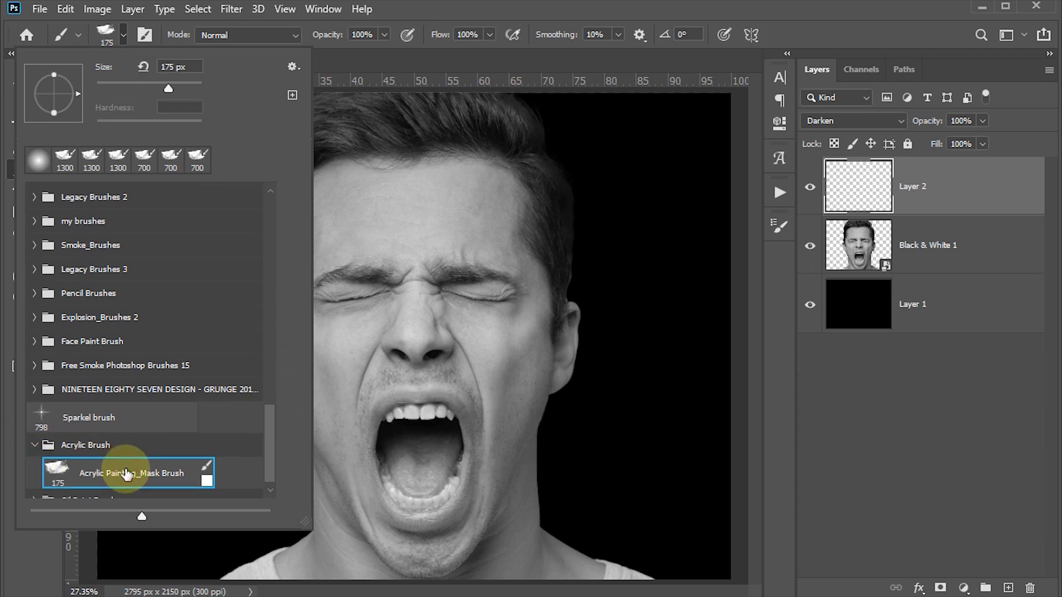
{"action": "left_click", "coordinate": [385, 378]}
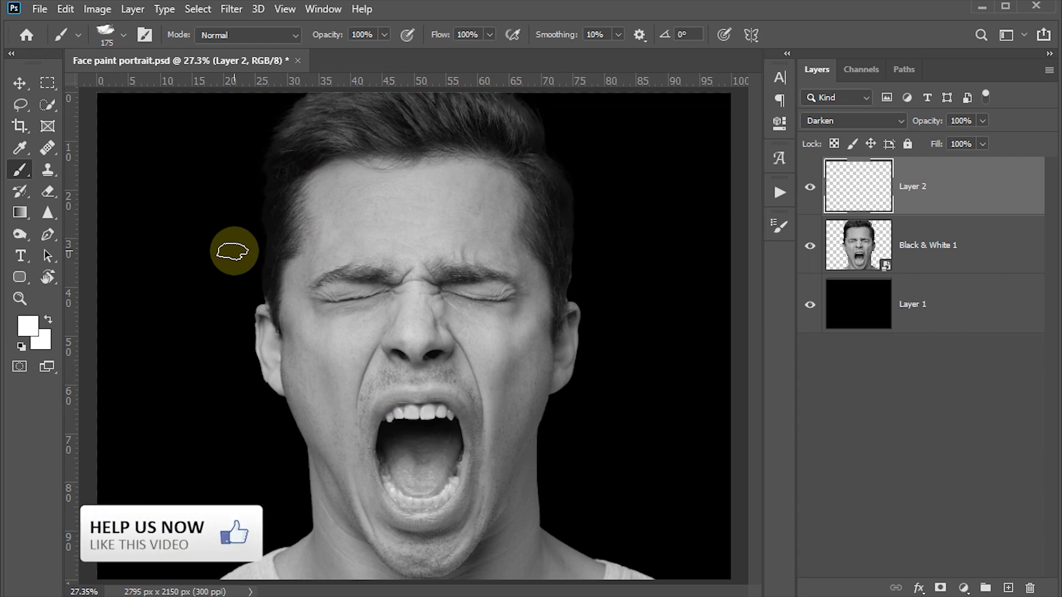
Turn off Shape Dynamics, Scattering, Dual Brush, Transfer and Smoothing in the brush settings.
{"action": "key", "text": "F5"}
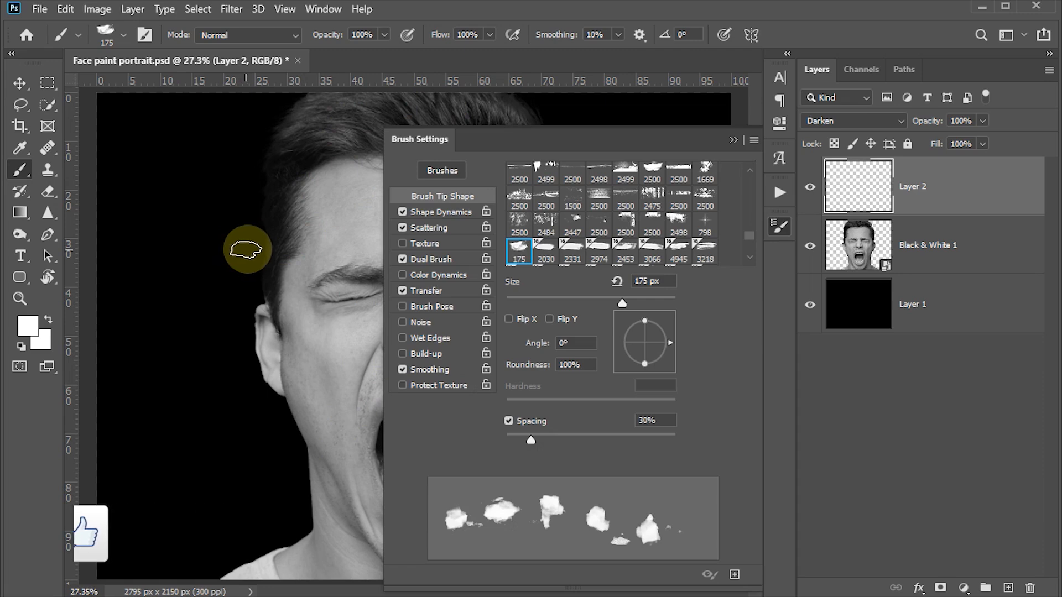
{"action": "left_click", "coordinate": [402, 212]}
{"action": "left_click", "coordinate": [402, 227]}
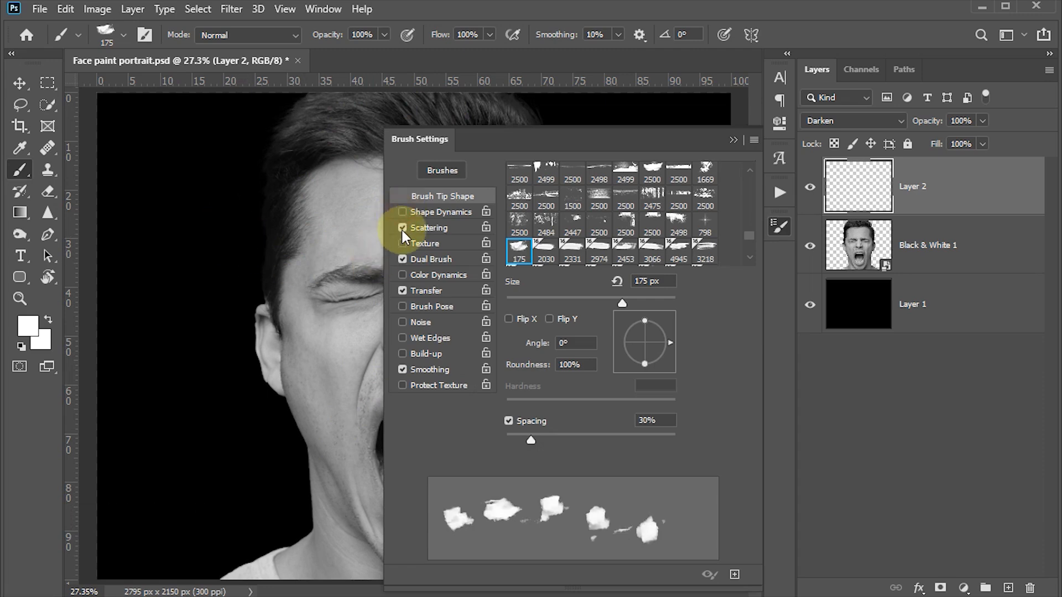
{"action": "left_click", "coordinate": [402, 258]}
{"action": "left_click", "coordinate": [402, 291]}
{"action": "left_click", "coordinate": [402, 369]}
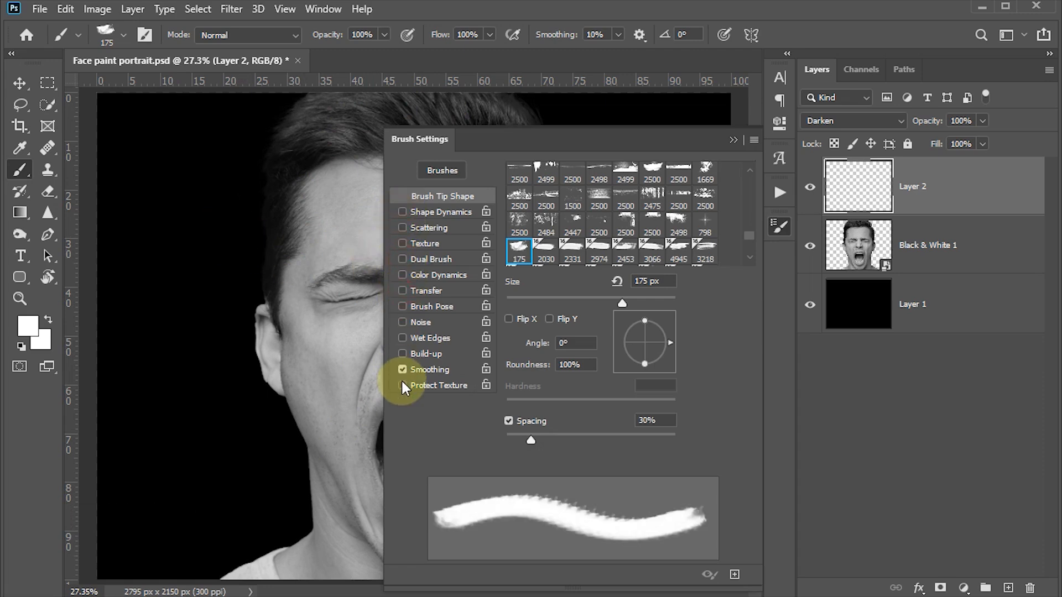
{"action": "left_click", "coordinate": [778, 223]}
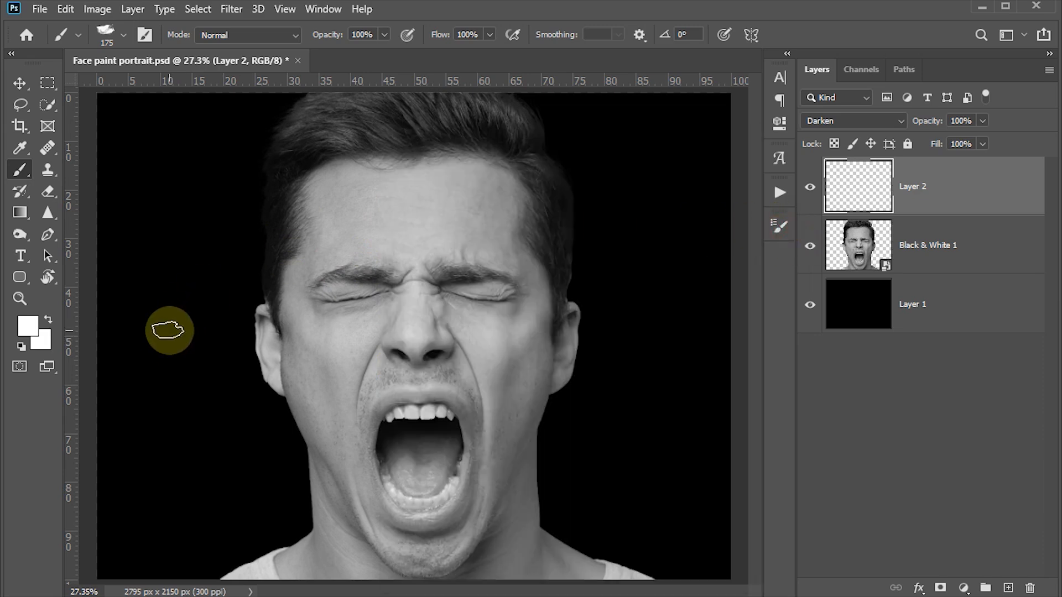
Enlarge the acrylic brush to 1000 px.
{"action": "key", "text": "bracketright"}
{"action": "key", "text": "bracketright"}
{"action": "key", "text": "bracketright"}
{"action": "key", "text": "bracketright"}
{"action": "key", "text": "bracketright"}
{"action": "key", "text": "bracketright"}
{"action": "key", "text": "bracketright"}
{"action": "key", "text": "bracketright"}
{"action": "key", "text": "bracketright"}
{"action": "key", "text": "bracketright"}
{"action": "key", "text": "bracketright"}
{"action": "key", "text": "bracketright"}
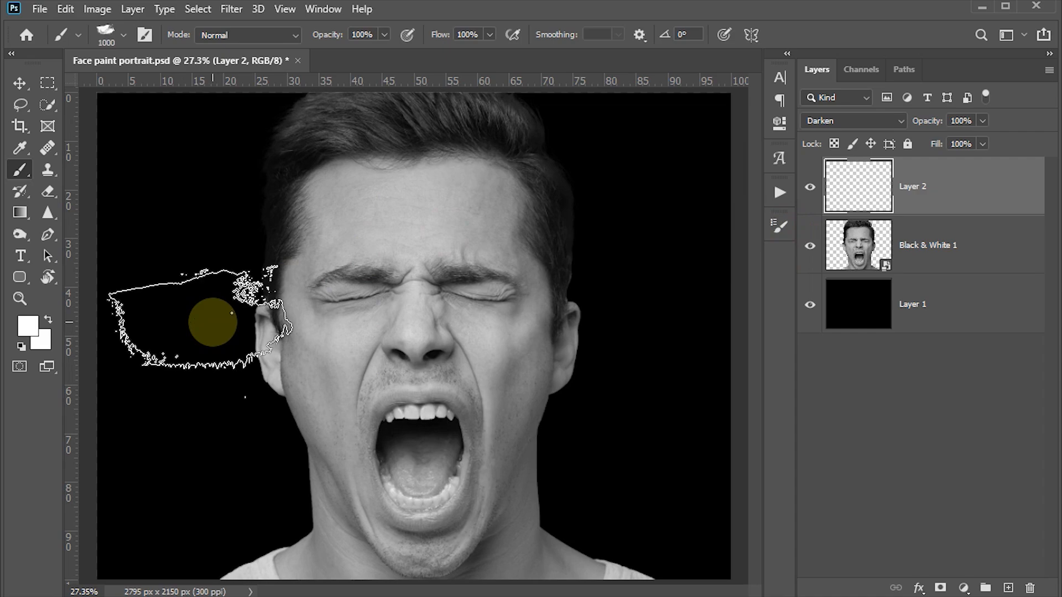
Set the foreground colour to pure blue #000cff and return to the Brush tool.
{"action": "left_click", "coordinate": [25, 332]}
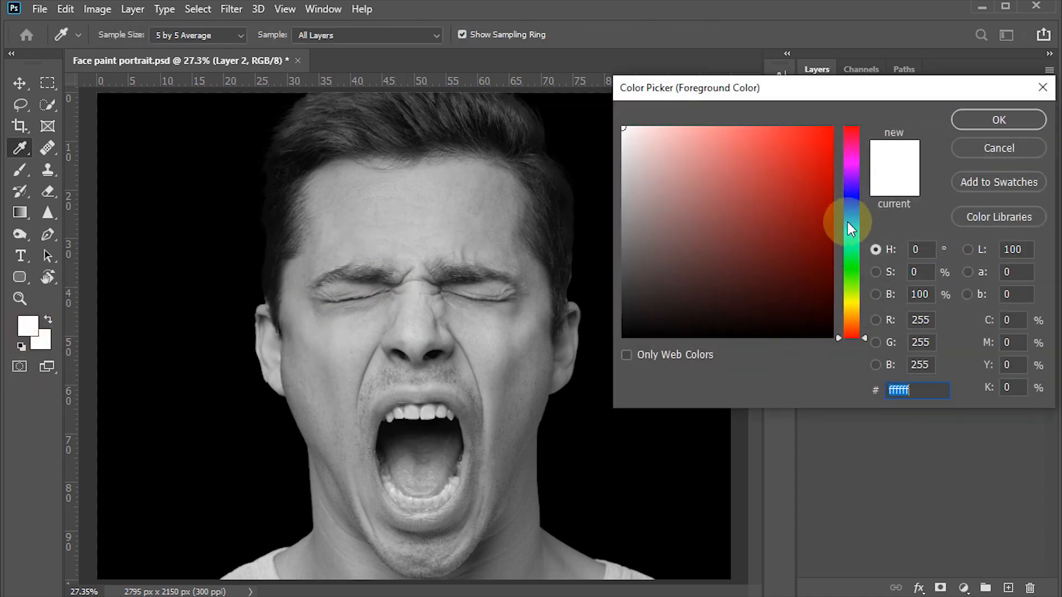
{"action": "left_click_drag", "start_coordinate": [861, 199], "coordinate": [848, 198]}
{"action": "left_click_drag", "start_coordinate": [805, 147], "coordinate": [848, 110]}
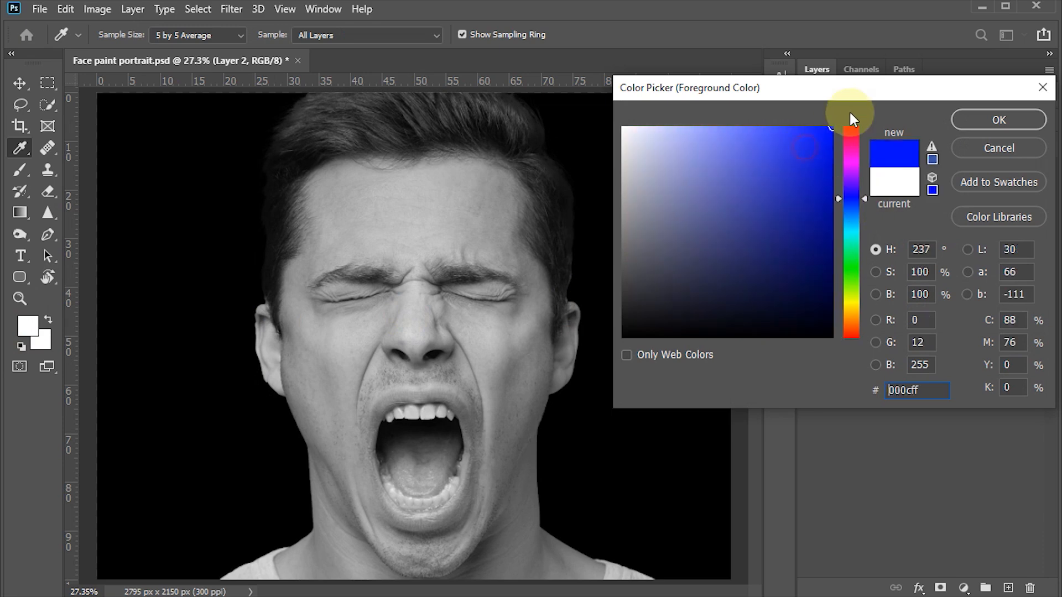
{"action": "left_click", "coordinate": [988, 120]}
{"action": "key", "text": "b"}
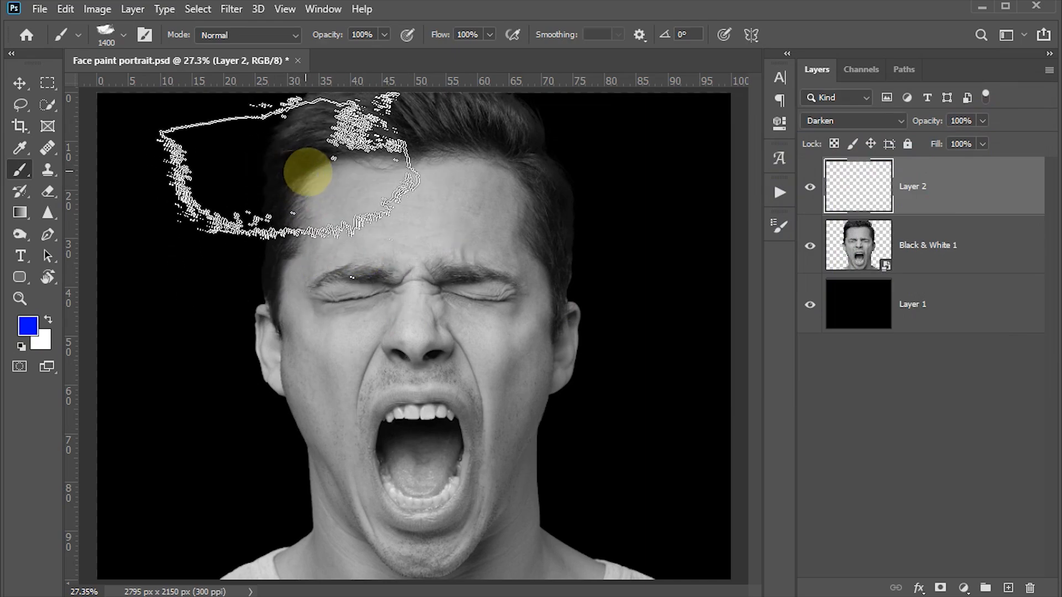
Paint blue acrylic strokes over the hair, temple and forehead on the image-left side of the man's face.
{"action": "key", "text": "Tab"}
{"action": "scroll", "coordinate": [386, 217], "scroll_direction": "up", "scroll_amount": 1}
{"action": "left_click", "coordinate": [411, 145]}
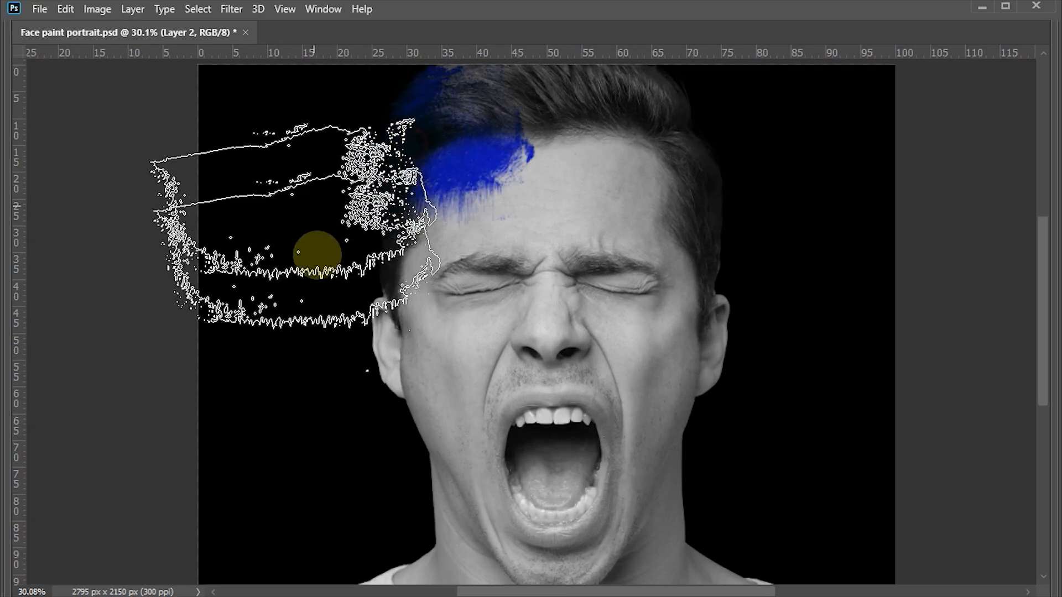
{"action": "mouse_move", "coordinate": [376, 239]}
{"action": "left_mouse_down"}
{"action": "mouse_move", "coordinate": [273, 380]}
{"action": "mouse_move", "coordinate": [307, 418]}
{"action": "mouse_move", "coordinate": [307, 395]}
{"action": "mouse_move", "coordinate": [382, 382]}
{"action": "left_mouse_up"}
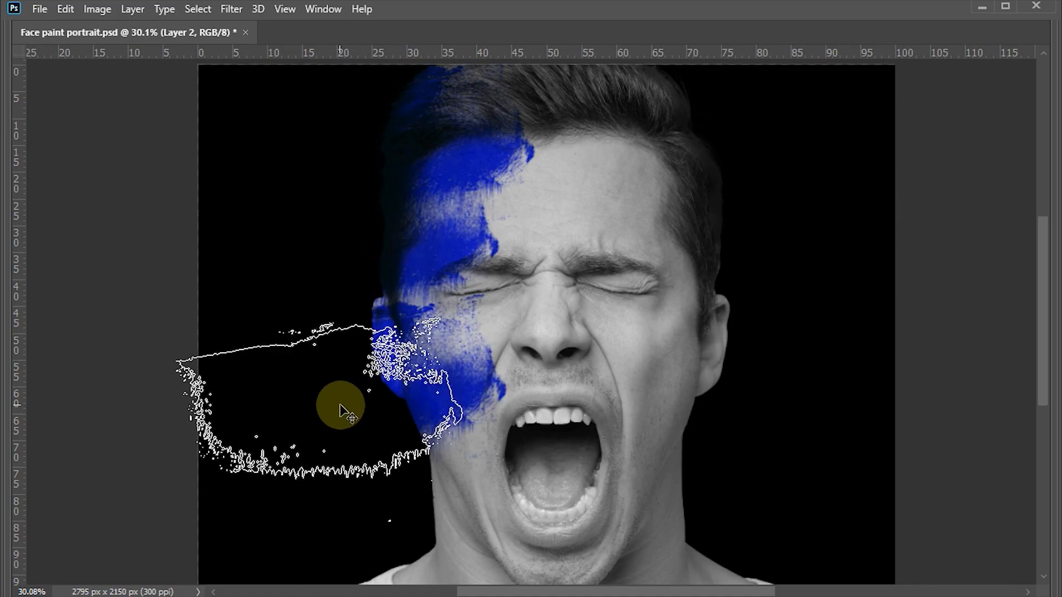
{"action": "mouse_move", "coordinate": [415, 184]}
{"action": "left_mouse_down"}
{"action": "mouse_move", "coordinate": [465, 177]}
{"action": "mouse_move", "coordinate": [457, 161]}
{"action": "mouse_move", "coordinate": [407, 137]}
{"action": "left_mouse_up"}
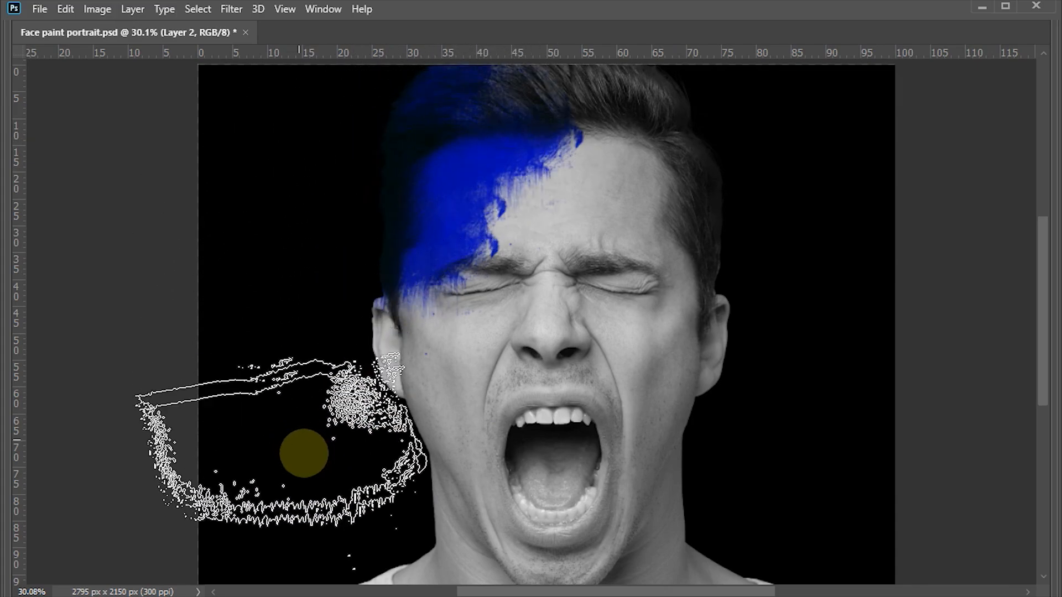
{"action": "key", "text": "Tab"}
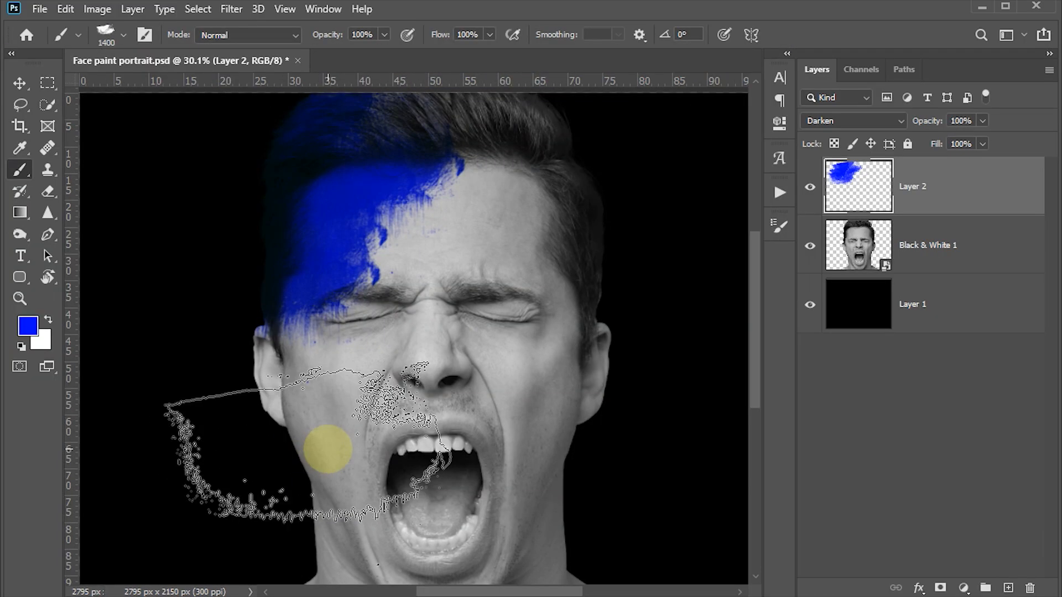
Set the foreground colour to dark red #d20000 and return to the Brush tool.
{"action": "left_click", "coordinate": [29, 327]}
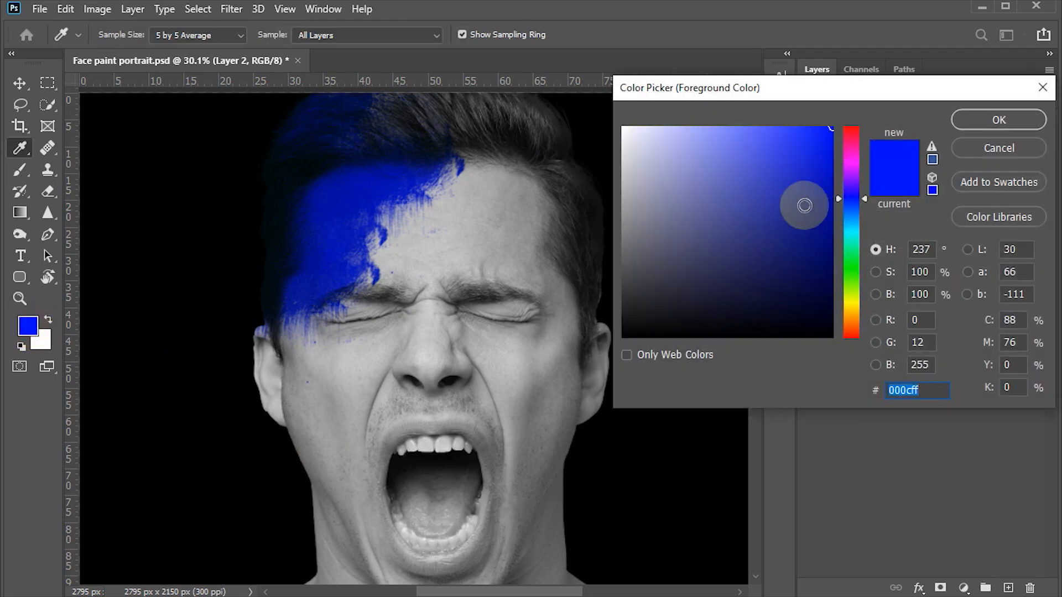
{"action": "left_click", "coordinate": [864, 139]}
{"action": "left_click_drag", "start_coordinate": [864, 139], "coordinate": [861, 123]}
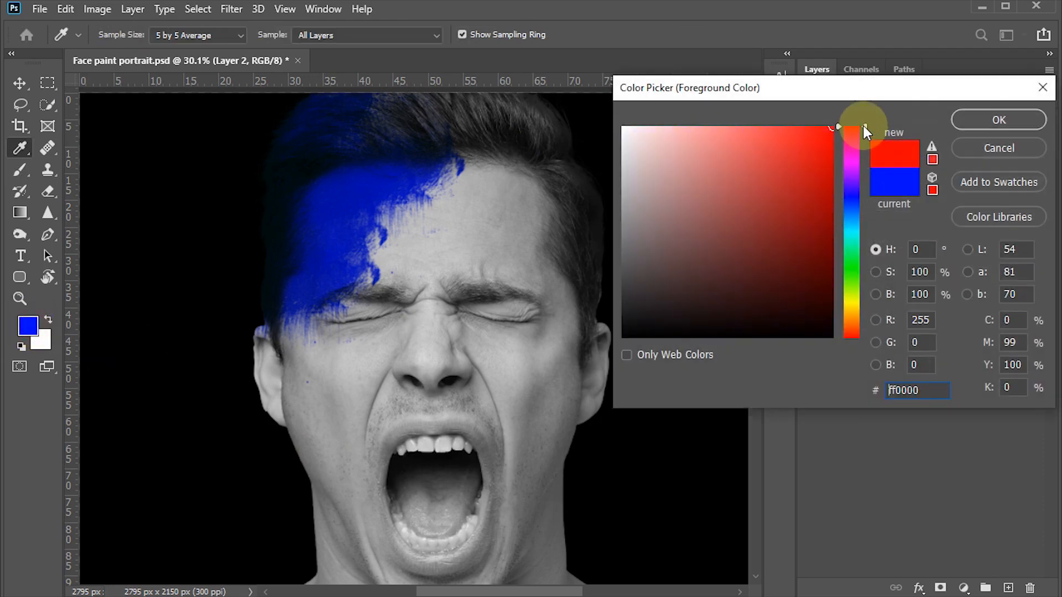
{"action": "left_click", "coordinate": [831, 162]}
{"action": "left_click", "coordinate": [960, 120]}
{"action": "key", "text": "b"}
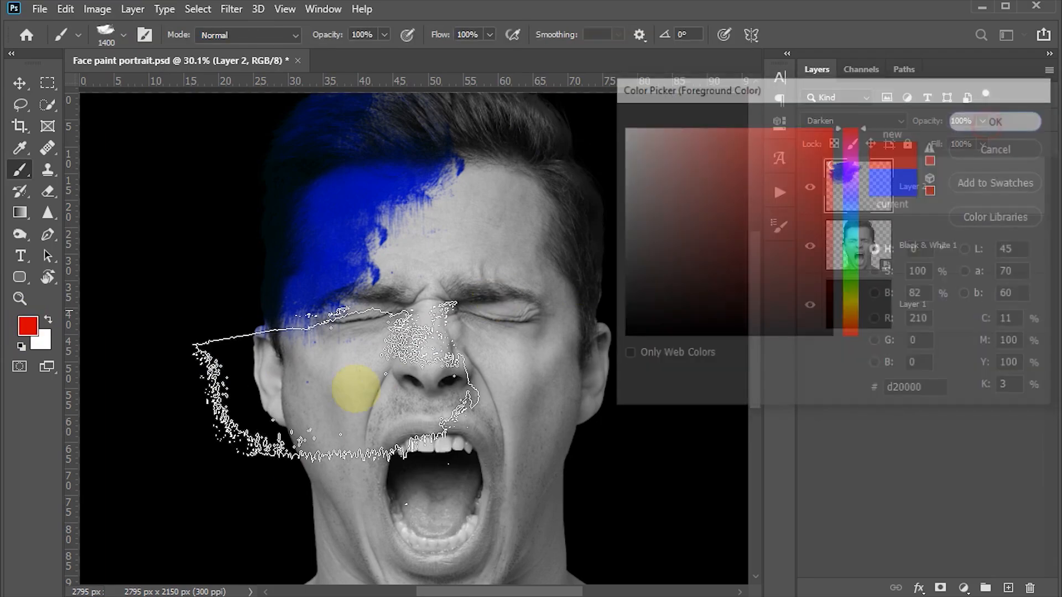
Paint red over the ear, cheek, jaw and neck below the blue area.
{"action": "mouse_move", "coordinate": [294, 418]}
{"action": "left_mouse_down"}
{"action": "mouse_move", "coordinate": [225, 456]}
{"action": "mouse_move", "coordinate": [266, 472]}
{"action": "mouse_move", "coordinate": [293, 419]}
{"action": "mouse_move", "coordinate": [214, 488]}
{"action": "mouse_move", "coordinate": [227, 483]}
{"action": "mouse_move", "coordinate": [264, 401]}
{"action": "mouse_move", "coordinate": [262, 379]}
{"action": "mouse_move", "coordinate": [190, 425]}
{"action": "mouse_move", "coordinate": [196, 454]}
{"action": "left_mouse_up"}
{"action": "key", "text": "Tab"}
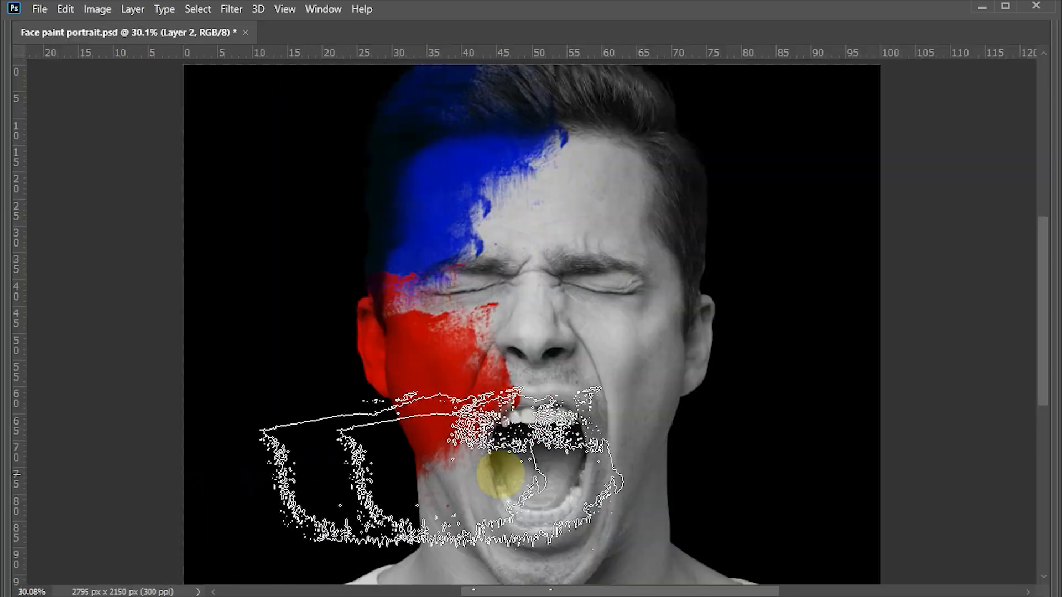
{"action": "mouse_move", "coordinate": [385, 514]}
{"action": "left_mouse_down"}
{"action": "mouse_move", "coordinate": [296, 511]}
{"action": "mouse_move", "coordinate": [436, 335]}
{"action": "left_mouse_up"}
{"action": "key", "text": "Tab"}
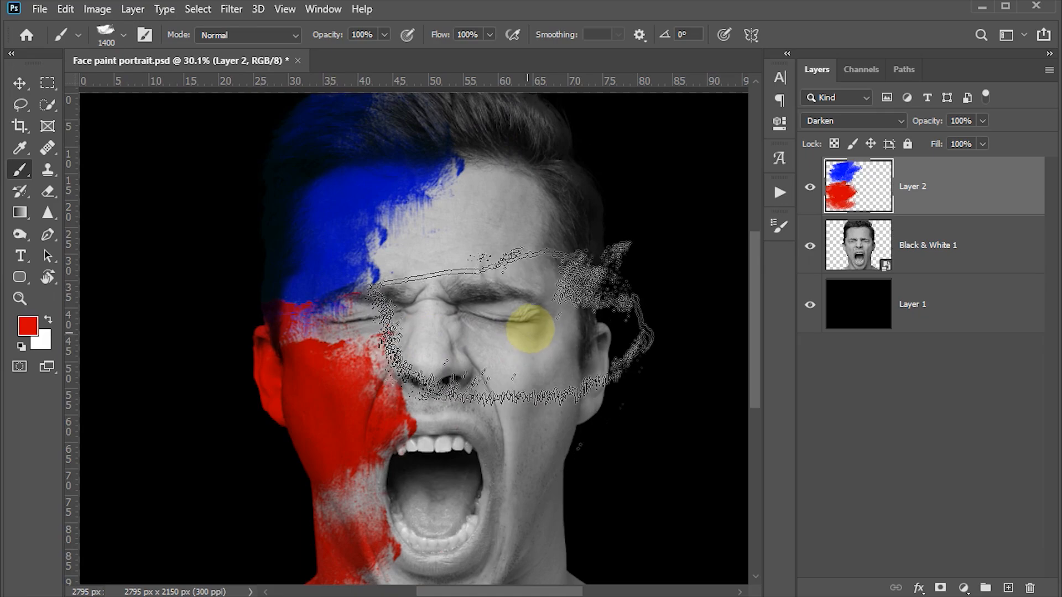
Set the foreground colour to bright yellow and paint across the hair and upper forehead.
{"action": "left_click", "coordinate": [28, 325]}
{"action": "left_click", "coordinate": [865, 319]}
{"action": "left_click_drag", "start_coordinate": [865, 319], "coordinate": [865, 304]}
{"action": "left_click", "coordinate": [830, 128]}
{"action": "left_click", "coordinate": [986, 114]}
{"action": "scroll", "coordinate": [438, 249], "scroll_direction": "up", "scroll_amount": 2}
{"action": "left_click_drag", "start_coordinate": [457, 214], "coordinate": [575, 238]}
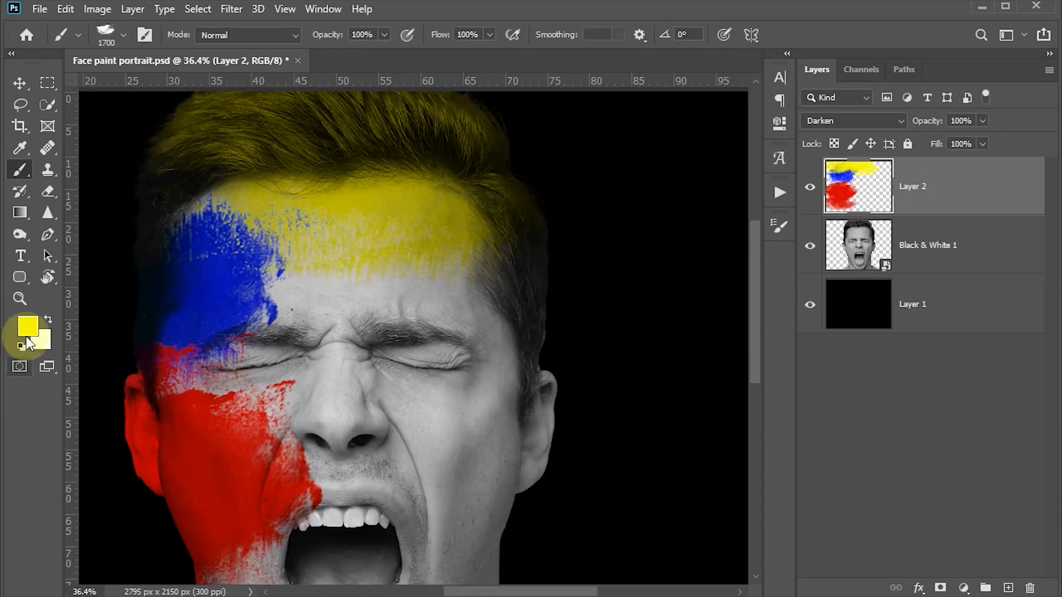
Set the foreground colour to green, rotate the brush tip, and paint the unpainted eye, cheek and ear opposite the red side.
{"action": "left_click", "coordinate": [28, 327]}
{"action": "left_click", "coordinate": [862, 280]}
{"action": "left_click", "coordinate": [831, 187]}
{"action": "left_click", "coordinate": [999, 114]}
{"action": "right_click", "coordinate": [539, 296]}
{"action": "left_click_drag", "start_coordinate": [605, 171], "coordinate": [587, 188]}
{"action": "scroll", "coordinate": [496, 332], "scroll_direction": "down", "scroll_amount": 3}
{"action": "mouse_move", "coordinate": [498, 238]}
{"action": "left_mouse_down"}
{"action": "mouse_move", "coordinate": [495, 363]}
{"action": "mouse_move", "coordinate": [470, 331]}
{"action": "left_mouse_up"}
Set the foreground colour to dark red and try a stroke on the blue-painted side of the forehead.
{"action": "left_click", "coordinate": [28, 326]}
{"action": "left_click", "coordinate": [855, 337]}
{"action": "left_click", "coordinate": [990, 114]}
{"action": "mouse_move", "coordinate": [221, 188]}
{"action": "left_mouse_down"}
{"action": "mouse_move", "coordinate": [266, 192]}
{"action": "mouse_move", "coordinate": [225, 201]}
{"action": "left_mouse_up"}
{"action": "key", "text": "ctrl+z"}
Rotate the brush tip to -169°, size it to 800 px and paint red on the neck below the green cheek.
{"action": "key", "text": "shift+Left"}
{"action": "key", "text": "shift+Left"}
{"action": "scroll", "coordinate": [498, 354], "scroll_direction": "down", "scroll_amount": 3}
{"action": "key", "text": "bracketright"}
{"action": "key", "text": "bracketright"}
{"action": "key", "text": "bracketright"}
{"action": "key", "text": "bracketright"}
{"action": "key", "text": "bracketright"}
{"action": "key", "text": "bracketright"}
{"action": "key", "text": "bracketright"}
{"action": "key", "text": "bracketright"}
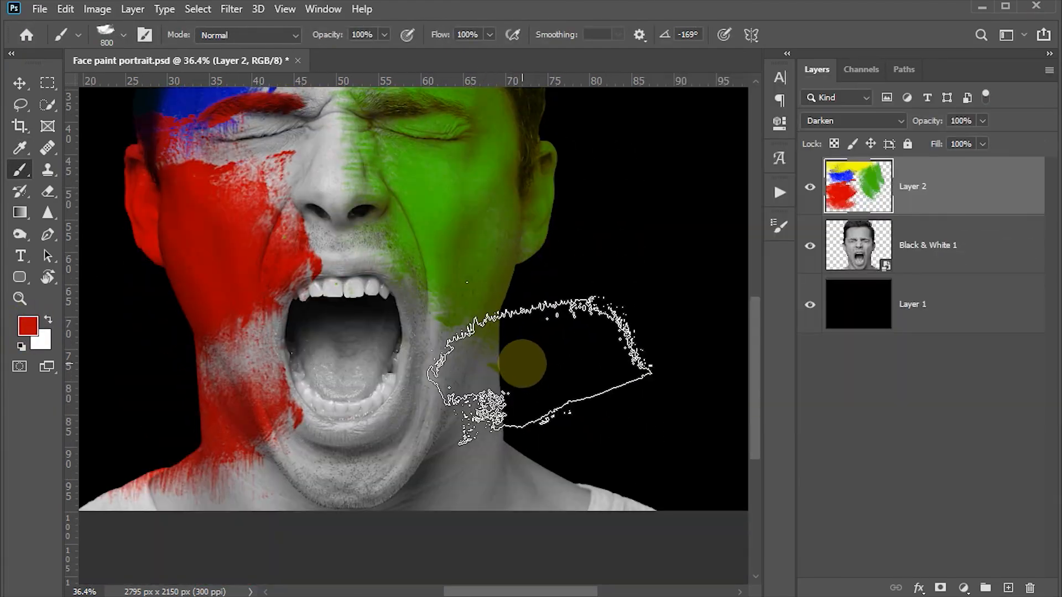
{"action": "left_click", "coordinate": [495, 367]}
Set the foreground colour to blue and paint across the lower neck beneath the chin.
{"action": "scroll", "coordinate": [495, 367], "scroll_direction": "down", "scroll_amount": 3}
{"action": "left_click", "coordinate": [27, 326]}
{"action": "left_click", "coordinate": [855, 196]}
{"action": "left_click", "coordinate": [998, 120]}
{"action": "left_click_drag", "start_coordinate": [374, 405], "coordinate": [442, 380]}
Set the foreground colour to green, shrink the brush and paint a ring around the open mouth.
{"action": "left_click", "coordinate": [27, 326]}
{"action": "left_click", "coordinate": [852, 281]}
{"action": "left_click", "coordinate": [998, 120]}
{"action": "key", "text": "bracketleft"}
{"action": "key", "text": "bracketleft"}
{"action": "key", "text": "bracketleft"}
{"action": "key", "text": "bracketleft"}
{"action": "key", "text": "bracketleft"}
{"action": "key", "text": "bracketleft"}
{"action": "key", "text": "bracketleft"}
{"action": "key", "text": "bracketleft"}
{"action": "key", "text": "bracketleft"}
{"action": "key", "text": "bracketleft"}
{"action": "key", "text": "bracketleft"}
{"action": "key", "text": "bracketleft"}
{"action": "mouse_move", "coordinate": [353, 264]}
{"action": "left_mouse_down"}
{"action": "mouse_move", "coordinate": [378, 265]}
{"action": "mouse_move", "coordinate": [411, 363]}
{"action": "mouse_move", "coordinate": [295, 403]}
{"action": "mouse_move", "coordinate": [332, 264]}
{"action": "mouse_move", "coordinate": [288, 381]}
{"action": "mouse_move", "coordinate": [300, 273]}
{"action": "mouse_move", "coordinate": [283, 333]}
{"action": "left_mouse_up"}
Enlarge and rotate the brush tip, and paint green over the red side of the neck and across the forehead and brows.
{"action": "key", "text": "bracketright"}
{"action": "key", "text": "bracketright"}
{"action": "key", "text": "bracketright"}
{"action": "key", "text": "bracketright"}
{"action": "key", "text": "bracketright"}
{"action": "key", "text": "bracketright"}
{"action": "key", "text": "bracketright"}
{"action": "key", "text": "bracketright"}
{"action": "key", "text": "bracketright"}
{"action": "key", "text": "bracketright"}
{"action": "key", "text": "bracketright"}
{"action": "right_click", "coordinate": [437, 295]}
{"action": "left_click_drag", "start_coordinate": [464, 174], "coordinate": [493, 165]}
{"action": "left_click_drag", "start_coordinate": [213, 431], "coordinate": [227, 387]}
{"action": "left_click_drag", "start_coordinate": [310, 354], "coordinate": [332, 473]}
{"action": "left_click_drag", "start_coordinate": [387, 183], "coordinate": [201, 199]}
Set the foreground colour to yellow and paint over the green-painted eye, temple and ear.
{"action": "left_click", "coordinate": [28, 327]}
{"action": "left_click", "coordinate": [852, 302]}
{"action": "left_click", "coordinate": [828, 183]}
{"action": "left_click", "coordinate": [831, 128]}
{"action": "left_click", "coordinate": [998, 119]}
{"action": "mouse_move", "coordinate": [575, 232]}
{"action": "left_mouse_down"}
{"action": "mouse_move", "coordinate": [580, 331]}
{"action": "mouse_move", "coordinate": [531, 221]}
{"action": "left_mouse_up"}
Try a yellow stroke down the jaw and neck with a rotated brush tip.
{"action": "right_click", "coordinate": [637, 348]}
{"action": "left_click_drag", "start_coordinate": [703, 165], "coordinate": [662, 161]}
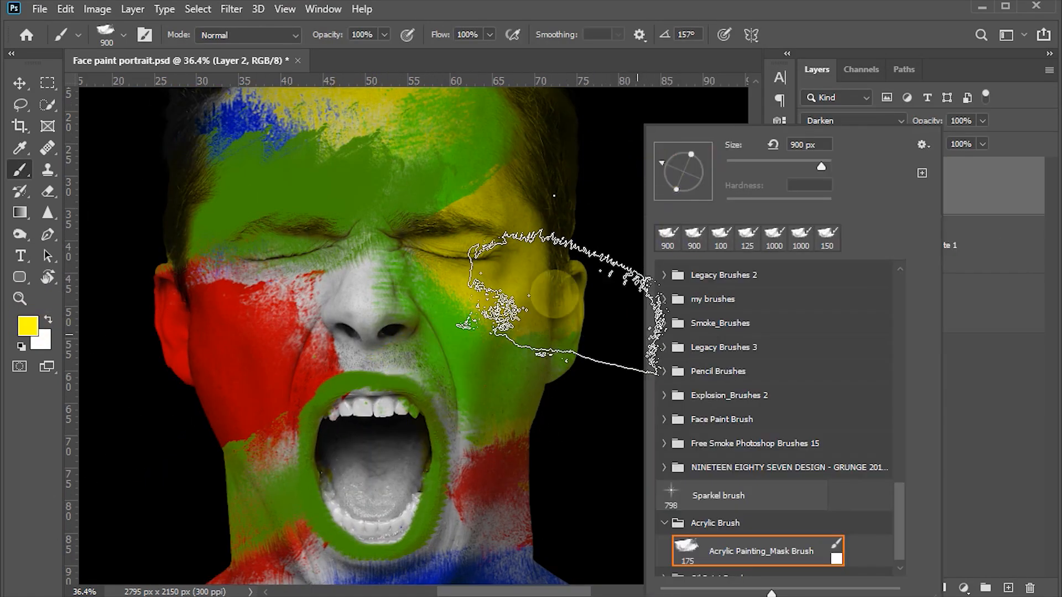
{"action": "left_click_drag", "start_coordinate": [575, 387], "coordinate": [597, 531]}
{"action": "key", "text": "Tab"}
{"action": "key", "text": "ctrl+z"}
Rotate the brush tip to -168° and paint yellow over the nose, the green cheek and the neck below it.
{"action": "right_click", "coordinate": [794, 501]}
{"action": "left_click_drag", "start_coordinate": [731, 161], "coordinate": [772, 165]}
{"action": "left_click_drag", "start_coordinate": [719, 470], "coordinate": [725, 493]}
{"action": "left_click_drag", "start_coordinate": [510, 280], "coordinate": [526, 272]}
{"action": "left_click_drag", "start_coordinate": [691, 431], "coordinate": [678, 407]}
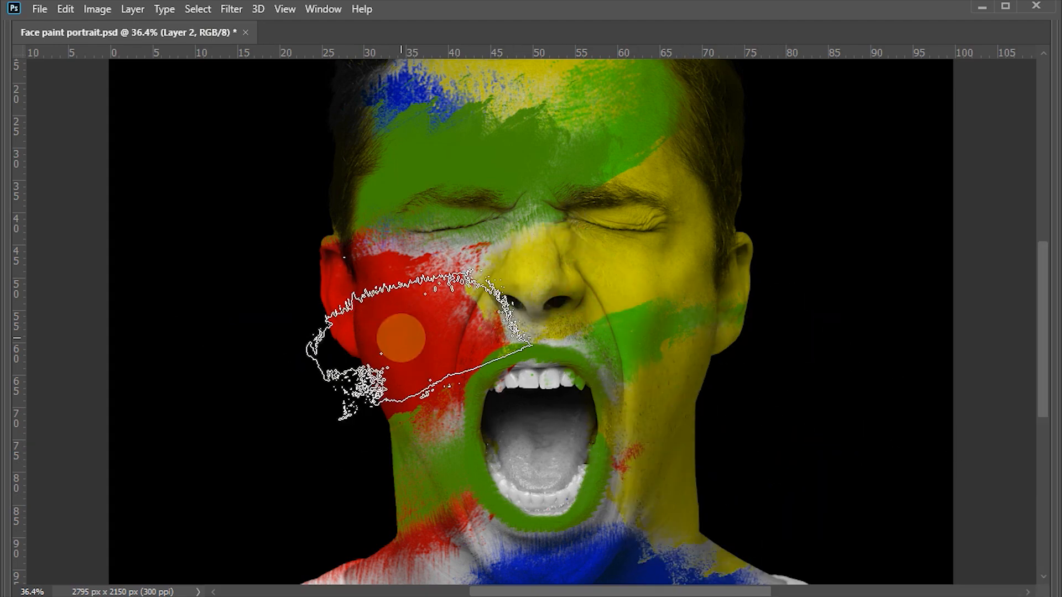
Paint yellow over the red cheek and the lower neck beneath the chin.
{"action": "scroll", "coordinate": [403, 339], "scroll_direction": "down", "scroll_amount": 2}
{"action": "left_click_drag", "start_coordinate": [431, 572], "coordinate": [443, 563]}
{"action": "left_click", "coordinate": [418, 310]}
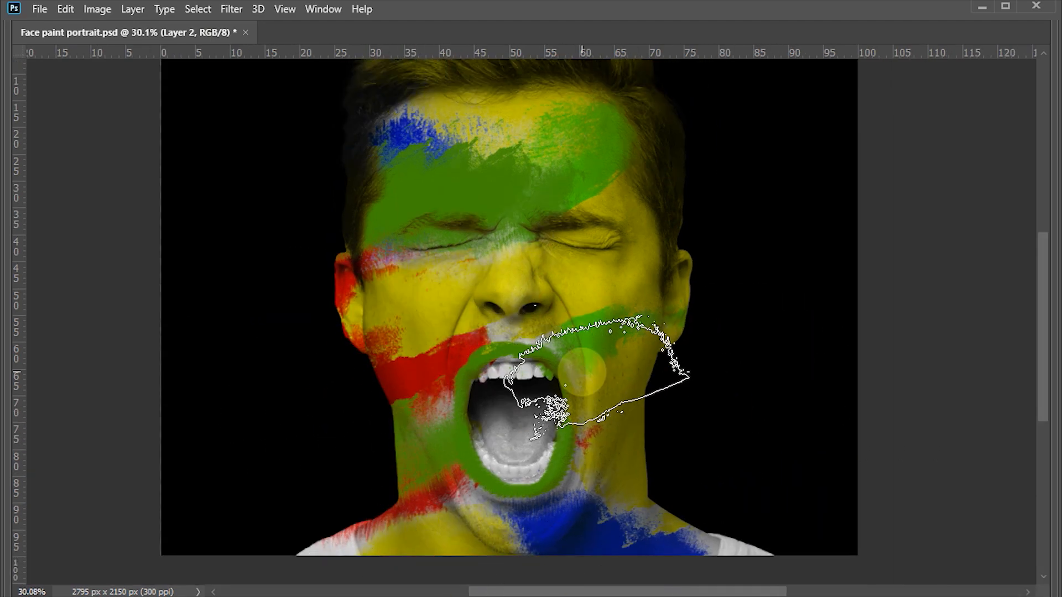
{"action": "scroll", "coordinate": [582, 370], "scroll_direction": "down", "scroll_amount": 1}
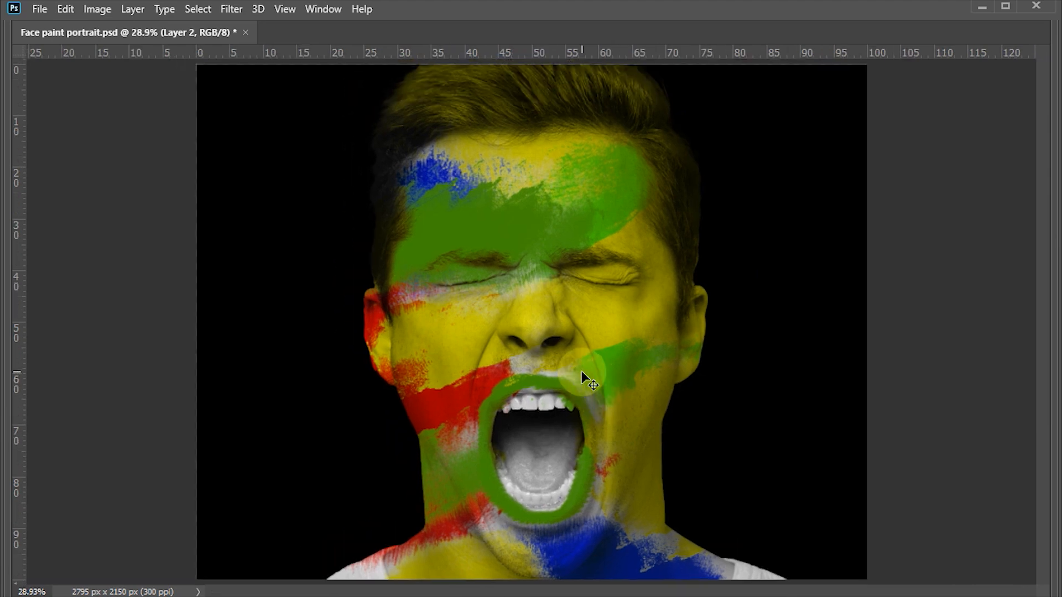
{"action": "key", "text": "v"}
{"action": "key", "text": "Tab"}
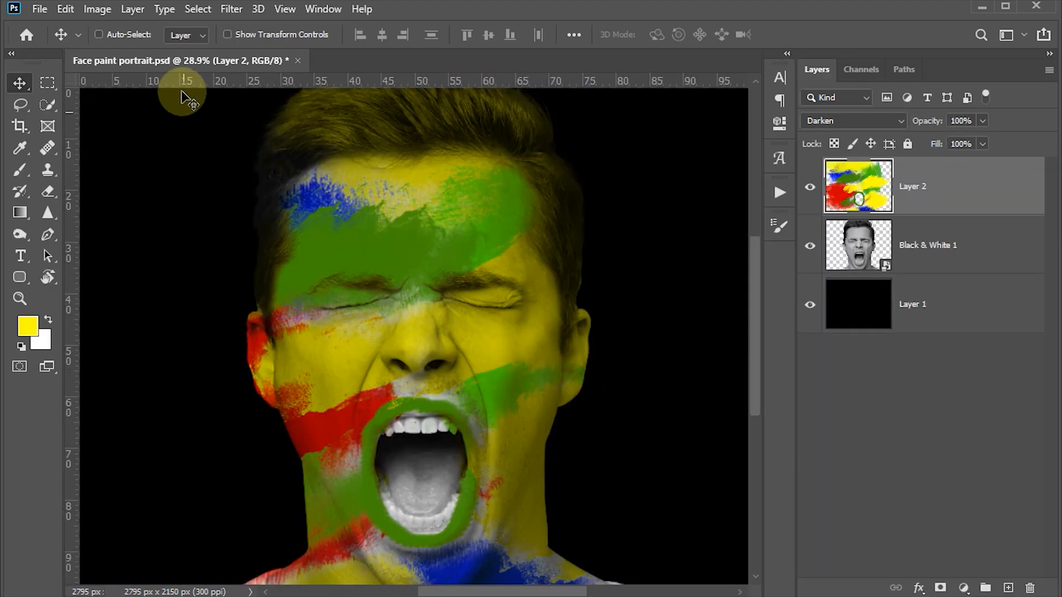
Choose the 001_Explosion brush from the Explosion_Brushes 2 set for the Brush tool.
{"action": "key", "text": "b"}
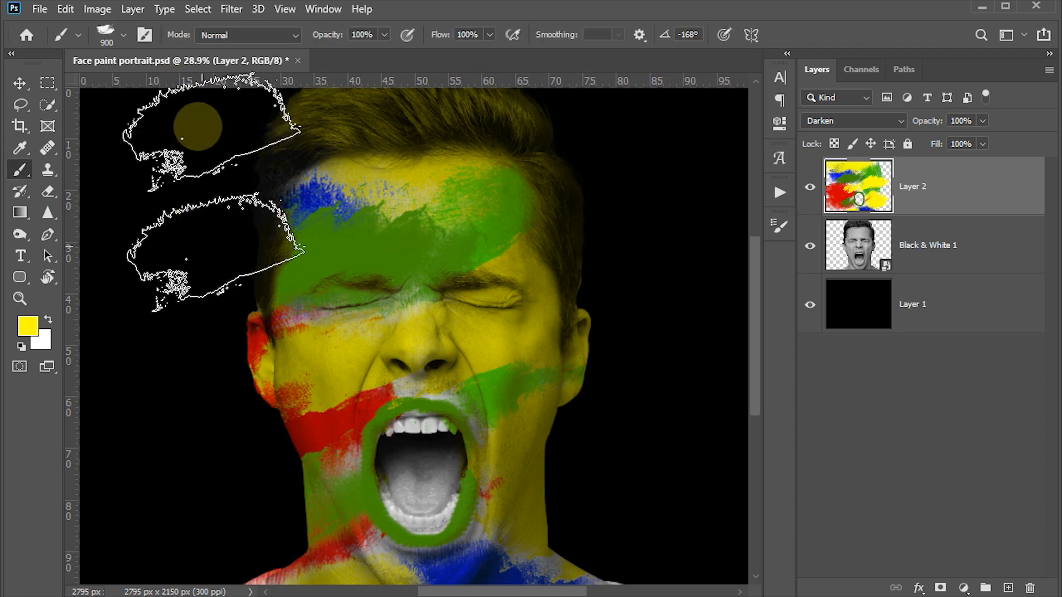
{"action": "left_click", "coordinate": [124, 36]}
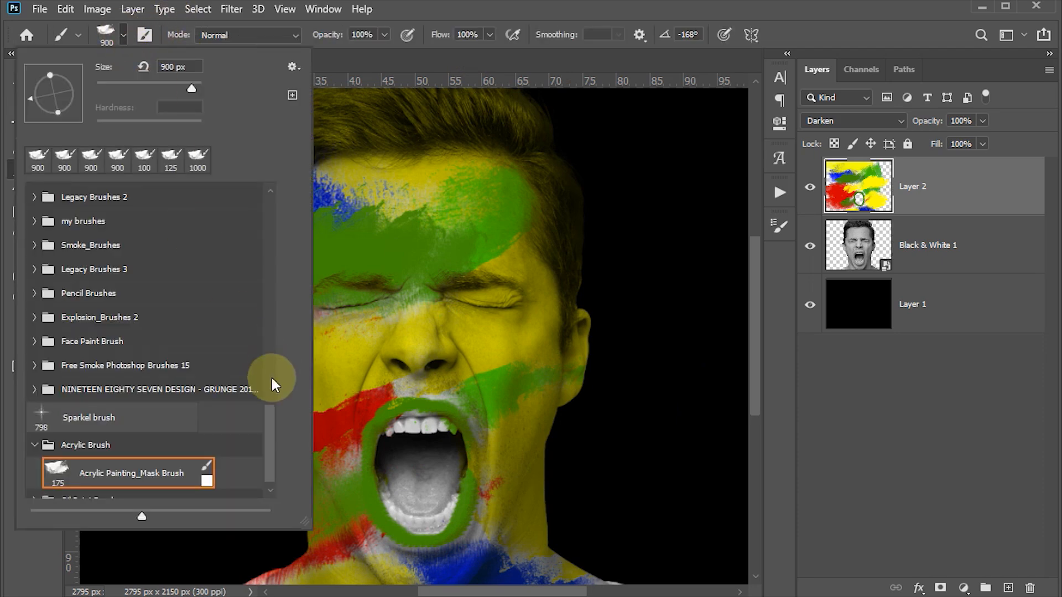
{"action": "left_click_drag", "start_coordinate": [270, 434], "coordinate": [270, 421]}
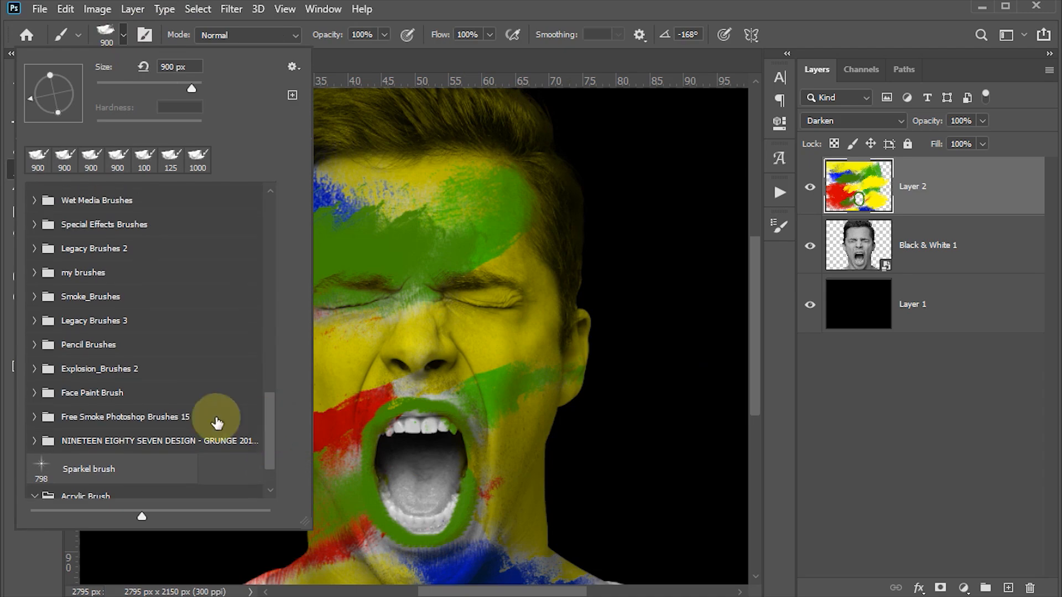
{"action": "left_click", "coordinate": [34, 368]}
{"action": "left_click", "coordinate": [118, 403]}
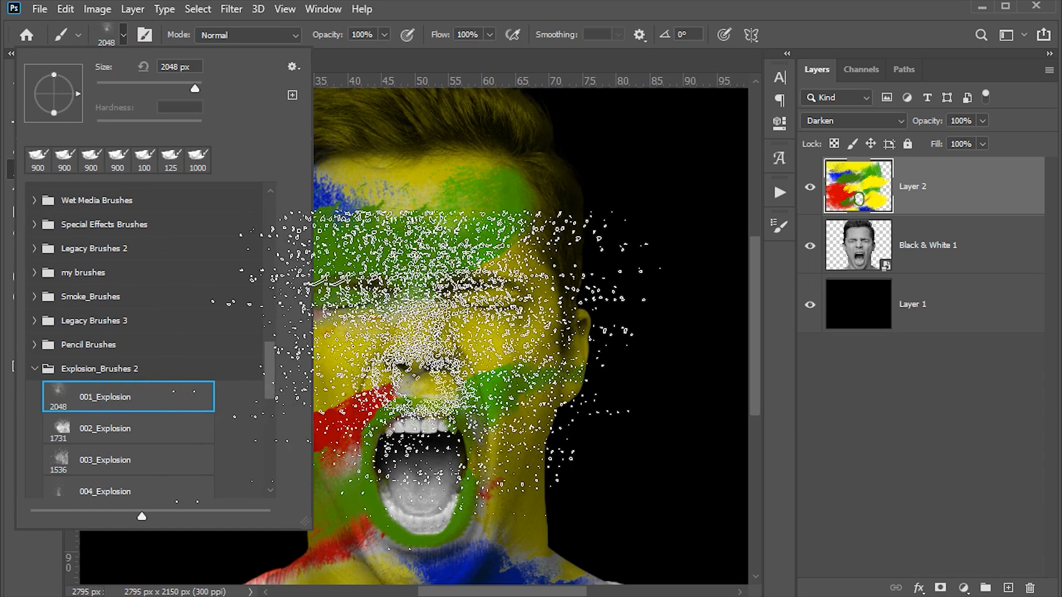